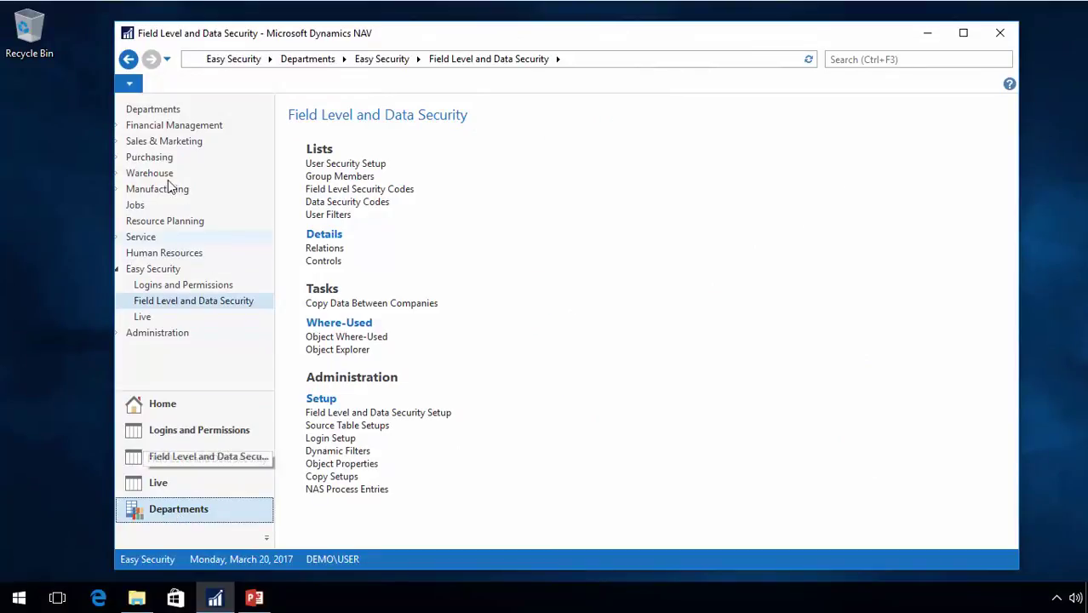
- Open the Permission Sets list under Logins and Permissions and select the E_PD_POSTINV permission set
{"action": "left_click", "coordinate": [156, 286]}
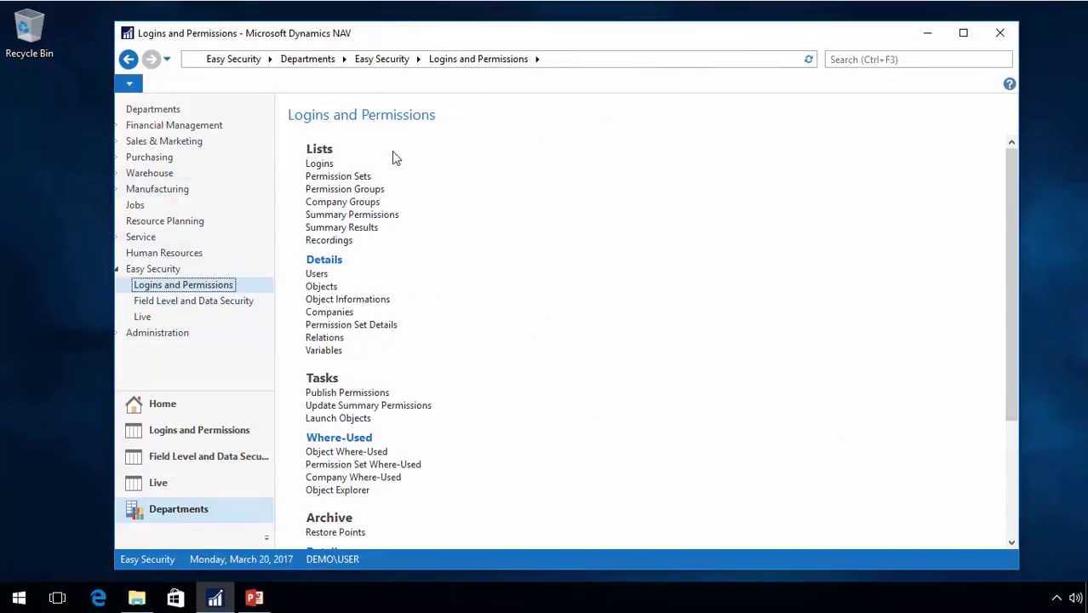
{"action": "left_click", "coordinate": [344, 179]}
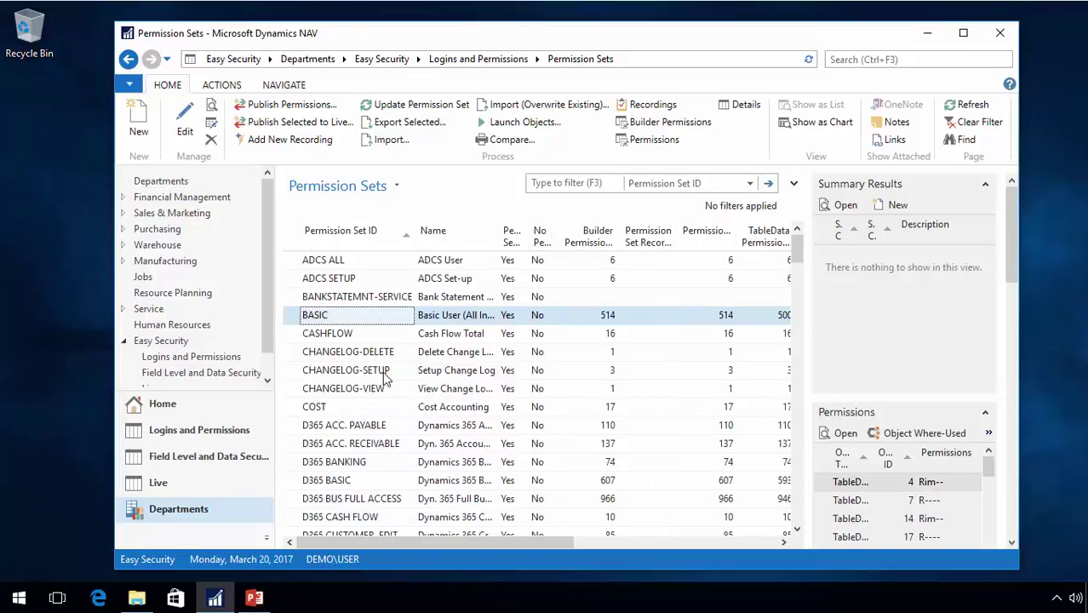
{"action": "scroll", "coordinate": [387, 391], "scroll_direction": "down", "scroll_amount": 5}
{"action": "scroll", "coordinate": [387, 400], "scroll_direction": "down", "scroll_amount": 20}
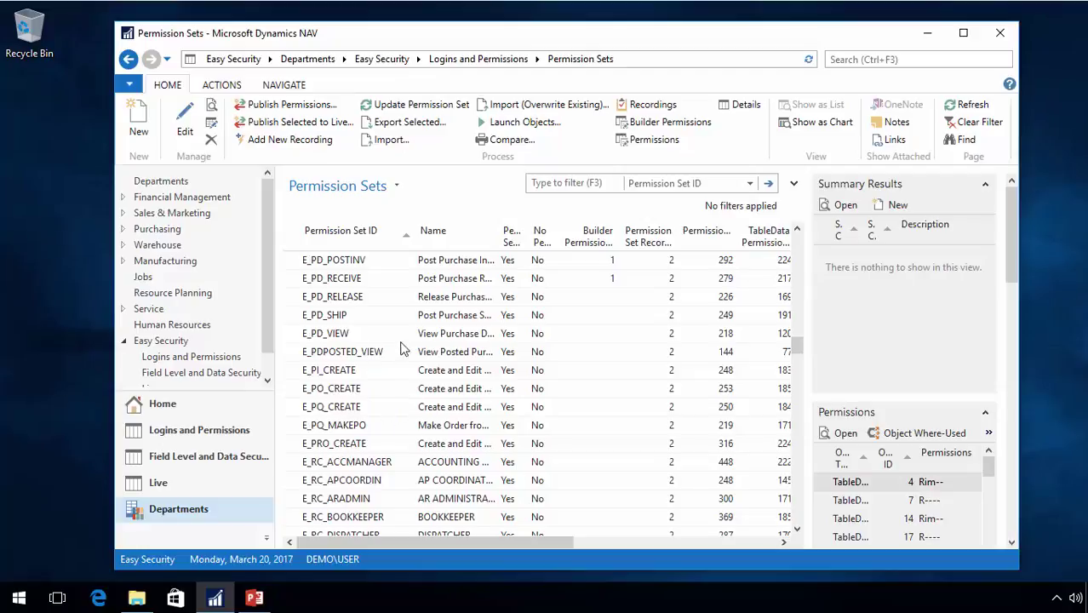
{"action": "scroll", "coordinate": [372, 333], "scroll_direction": "up", "scroll_amount": 1}
{"action": "left_click", "coordinate": [341, 318]}
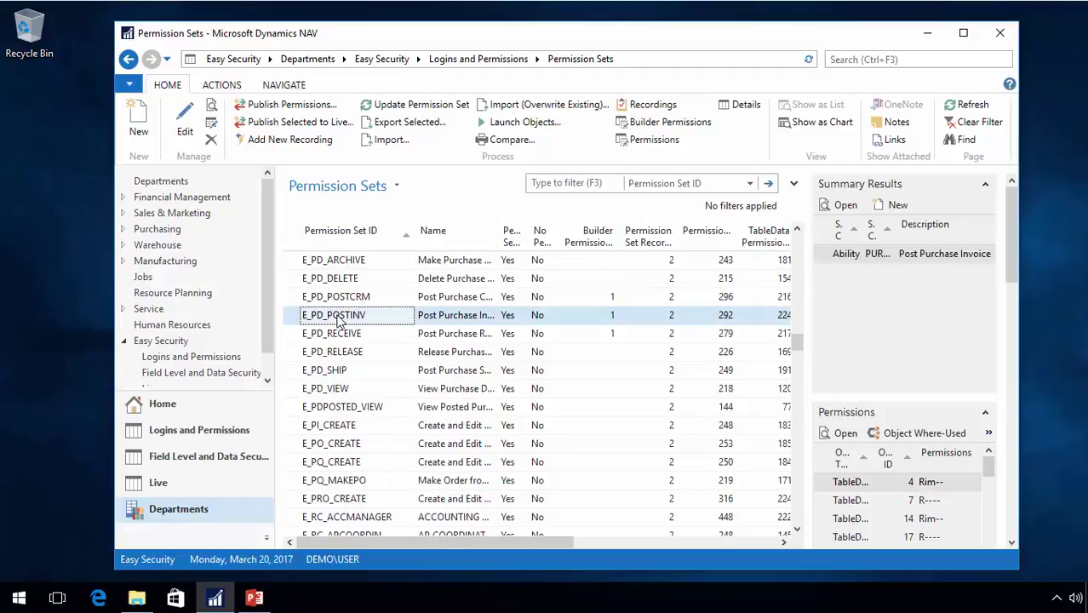
- Review the permissions recorded in E_PD_POSTINVV48 from the recordings of E_PD_POSTINV, and return to the Permission Sets list
{"action": "left_click", "coordinate": [670, 320]}
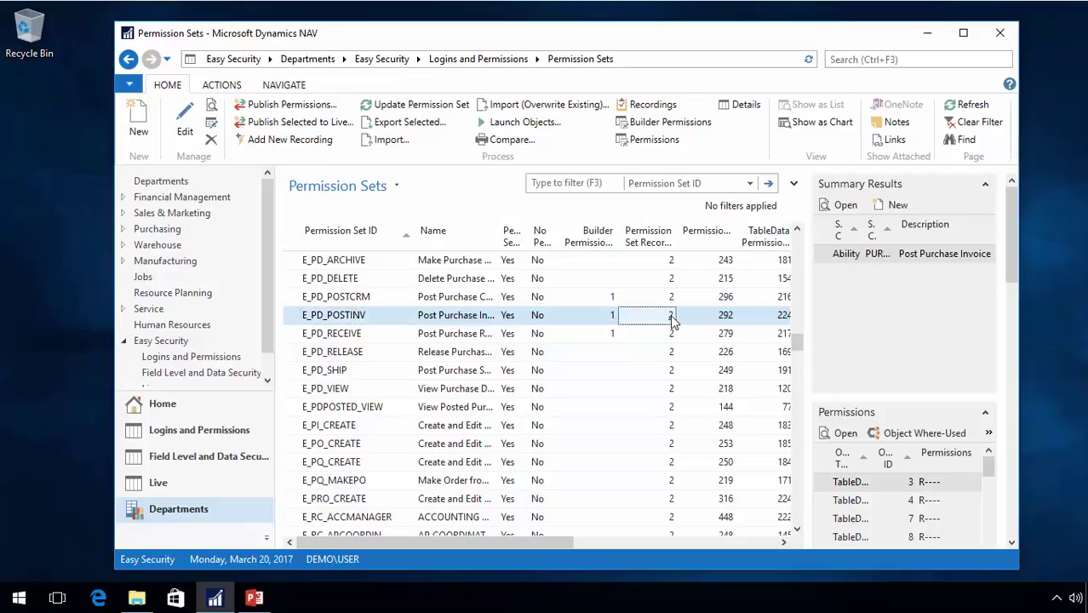
{"action": "left_click", "coordinate": [671, 317]}
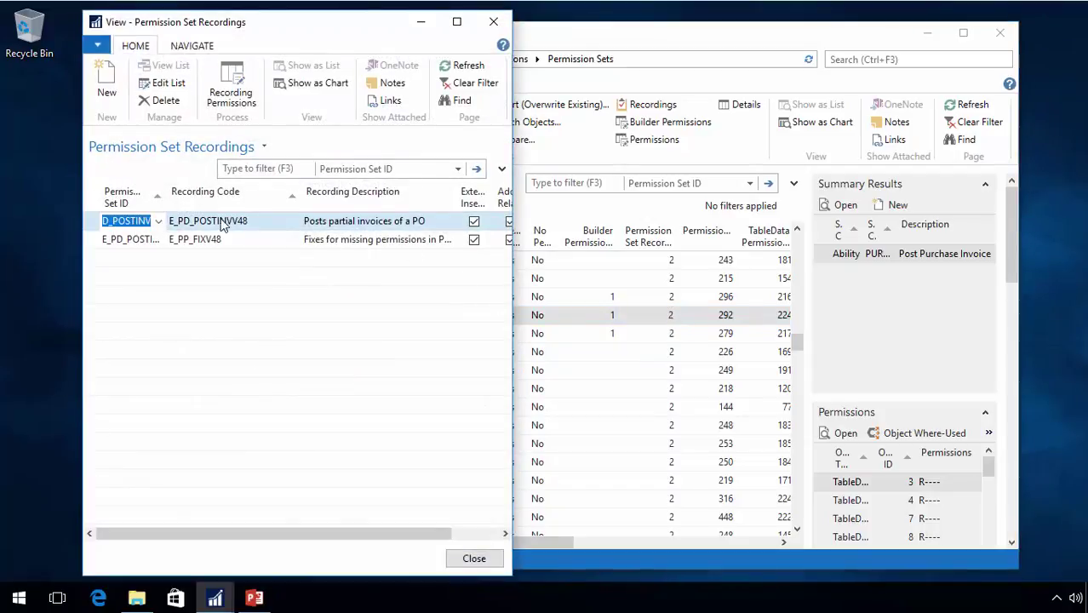
{"action": "left_click", "coordinate": [232, 95]}
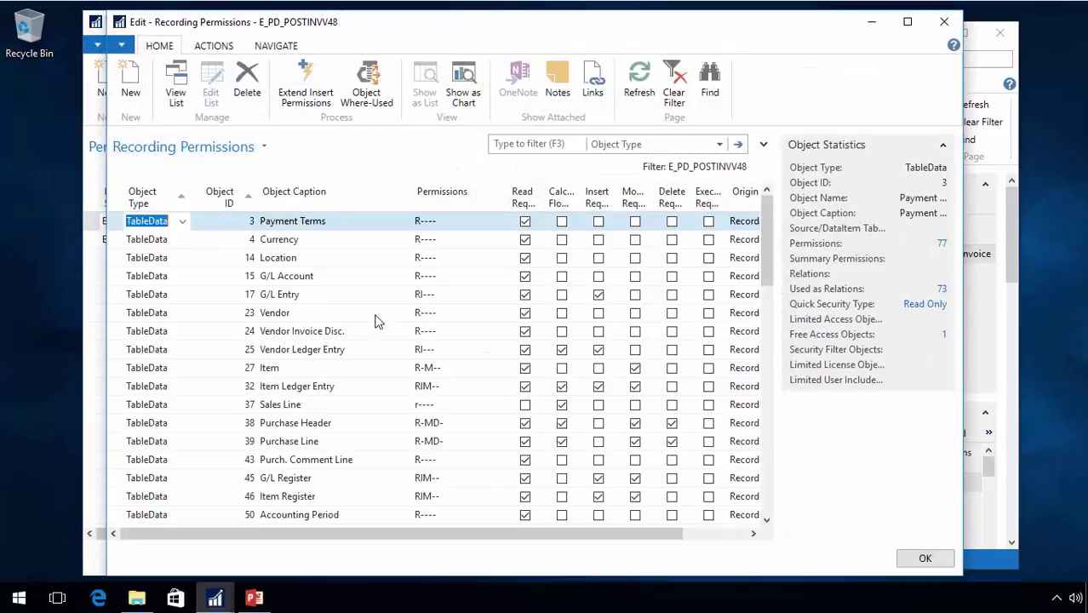
{"action": "scroll", "coordinate": [361, 388], "scroll_direction": "down", "scroll_amount": 3}
{"action": "scroll", "coordinate": [356, 394], "scroll_direction": "down", "scroll_amount": 1}
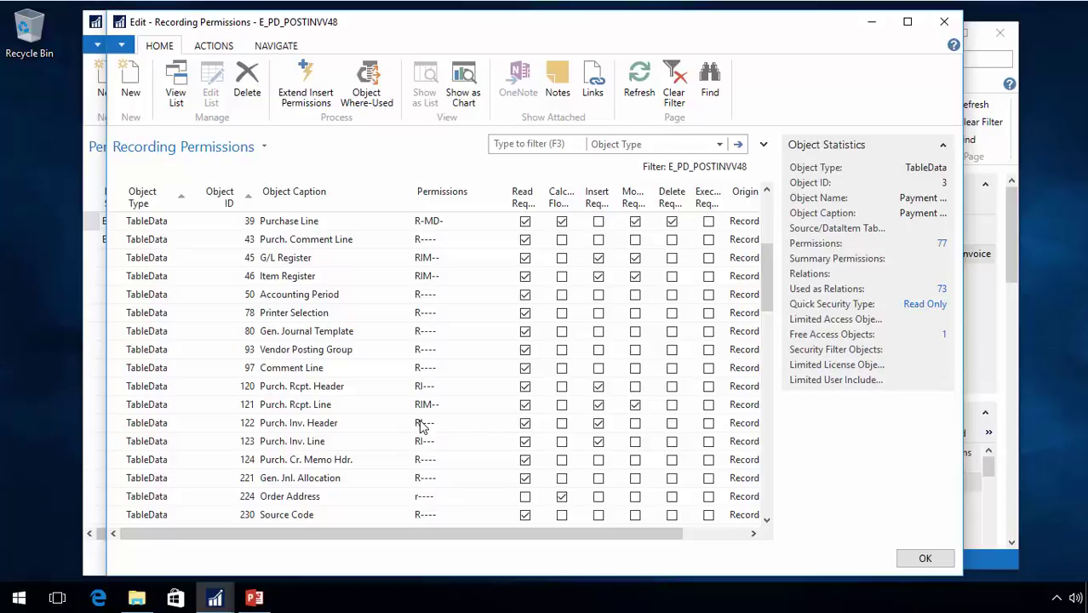
{"action": "key", "text": "Escape"}
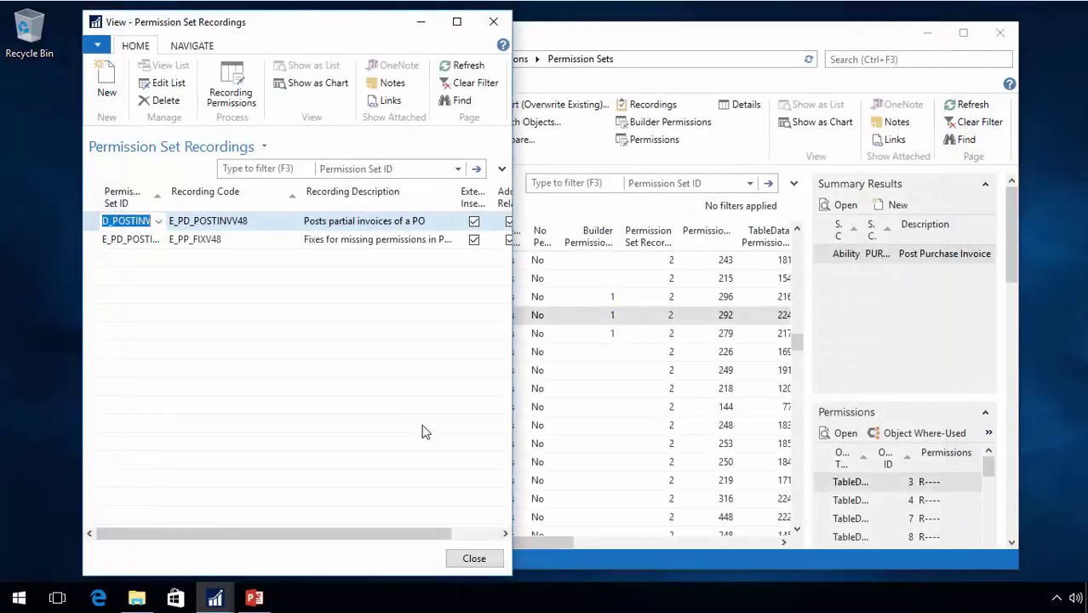
{"action": "key", "text": "Escape"}
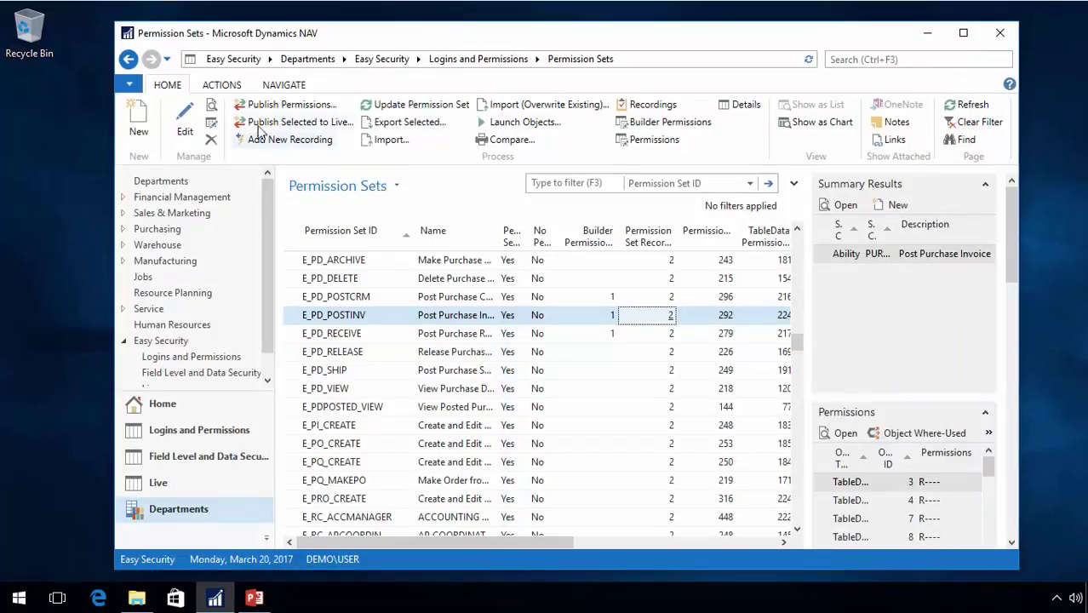
- View the E_PD_POSTINV permission set card, examine the insert and modify permissions for the purchase receipt and invoice tables, and close it
{"action": "left_click", "coordinate": [211, 110]}
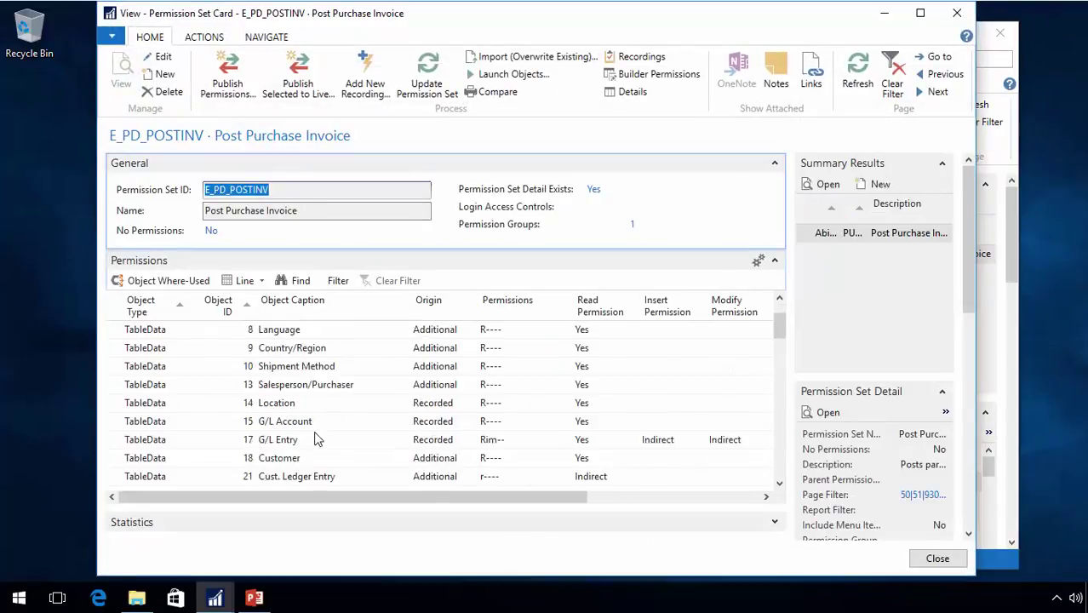
{"action": "scroll", "coordinate": [311, 443], "scroll_direction": "down", "scroll_amount": 10}
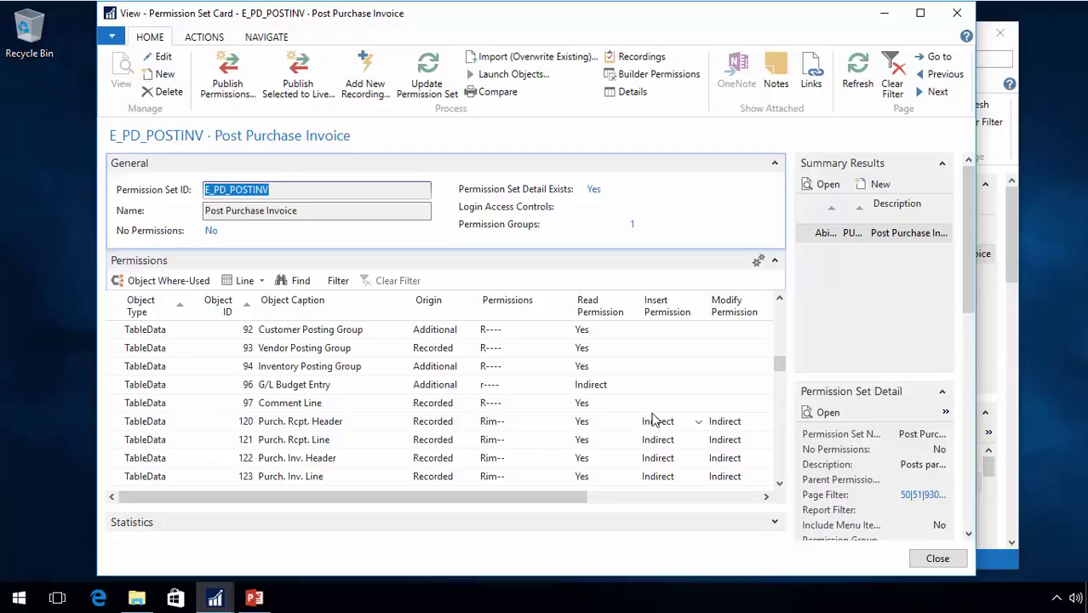
{"action": "key", "text": "Escape"}
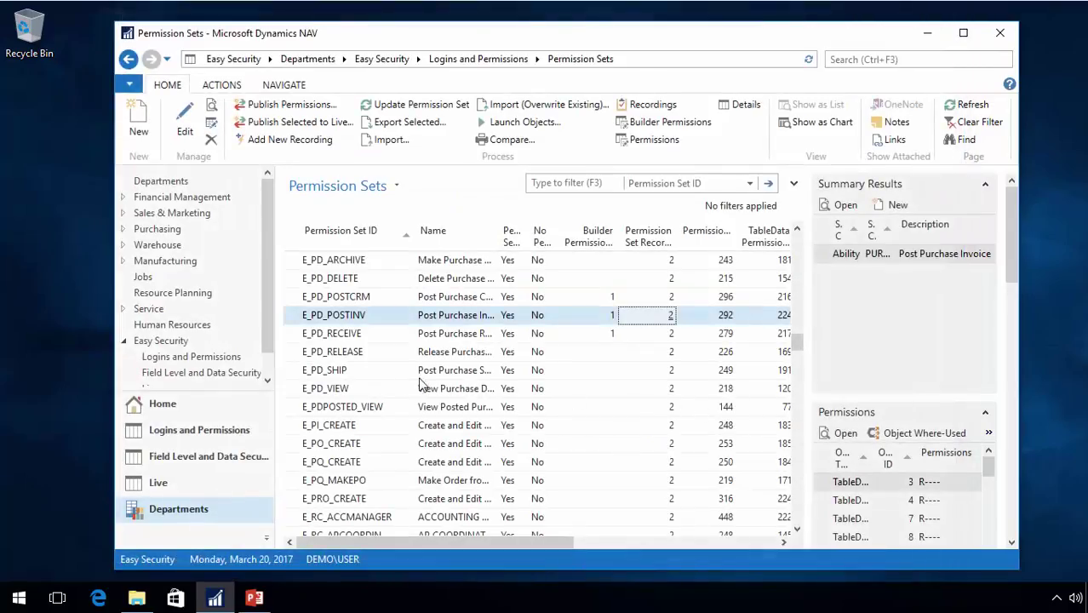
- Filter the live License Permissions by object number 120..123 to examine their permissions, and clear the filter after review
{"action": "left_click", "coordinate": [207, 358]}
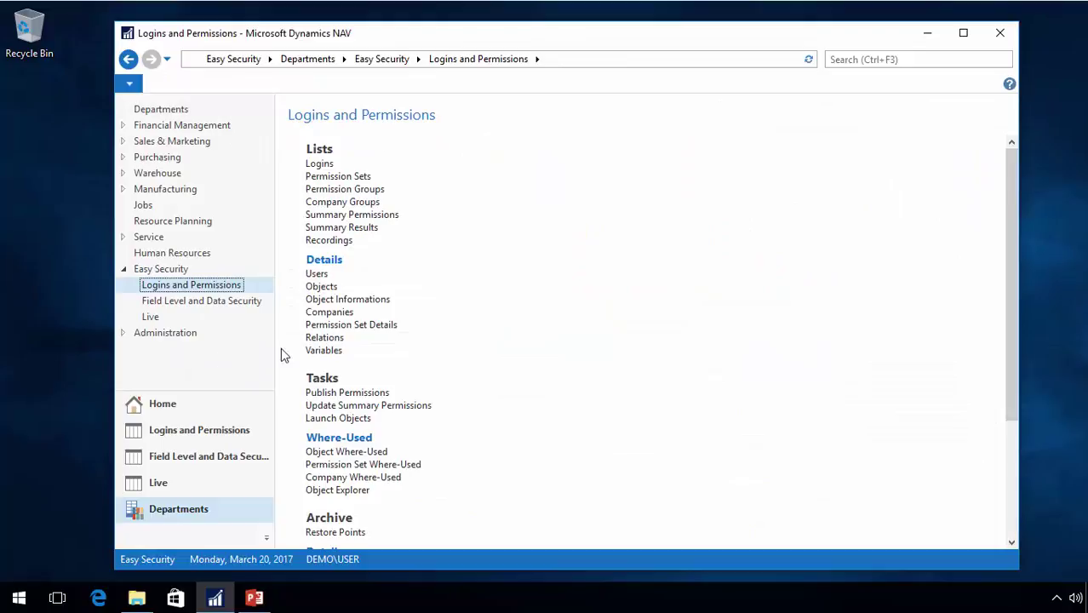
{"action": "scroll", "coordinate": [517, 417], "scroll_direction": "down", "scroll_amount": 4}
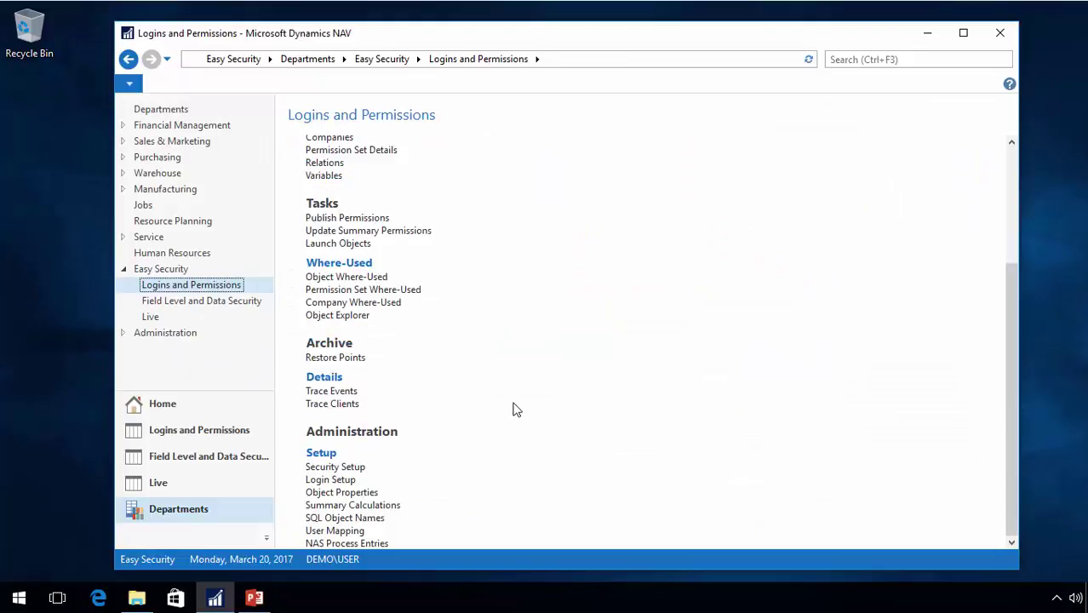
{"action": "left_click", "coordinate": [151, 317]}
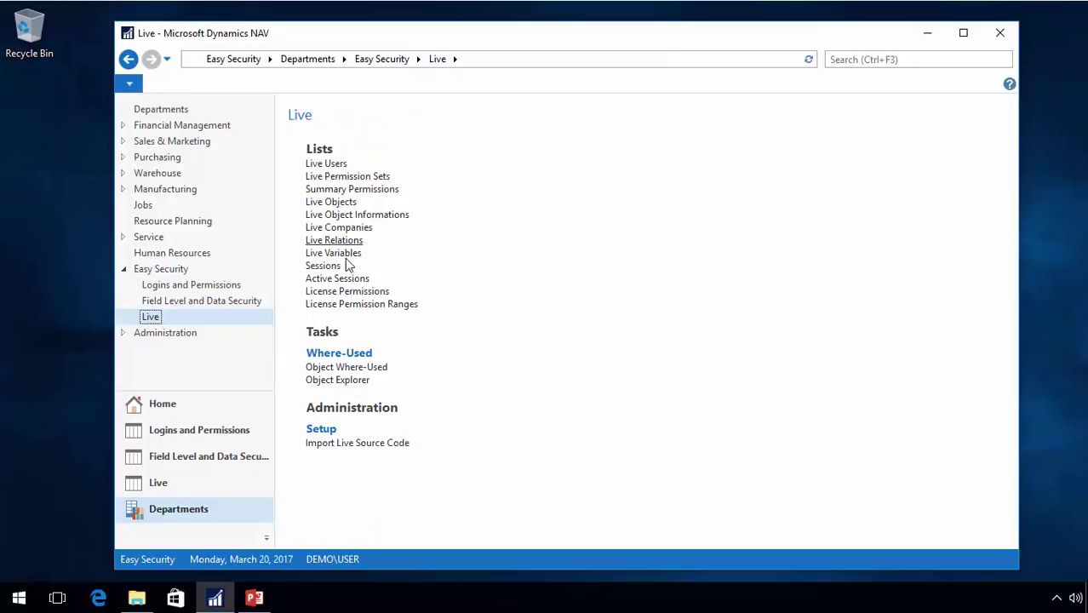
{"action": "left_click", "coordinate": [352, 292]}
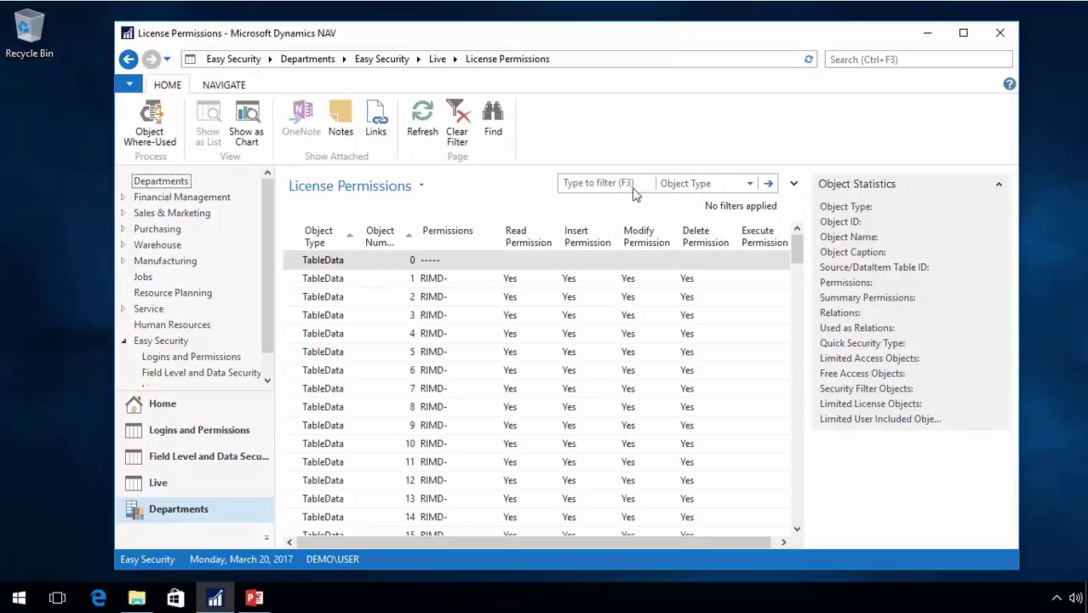
{"action": "left_click", "coordinate": [694, 183]}
{"action": "left_click", "coordinate": [695, 219]}
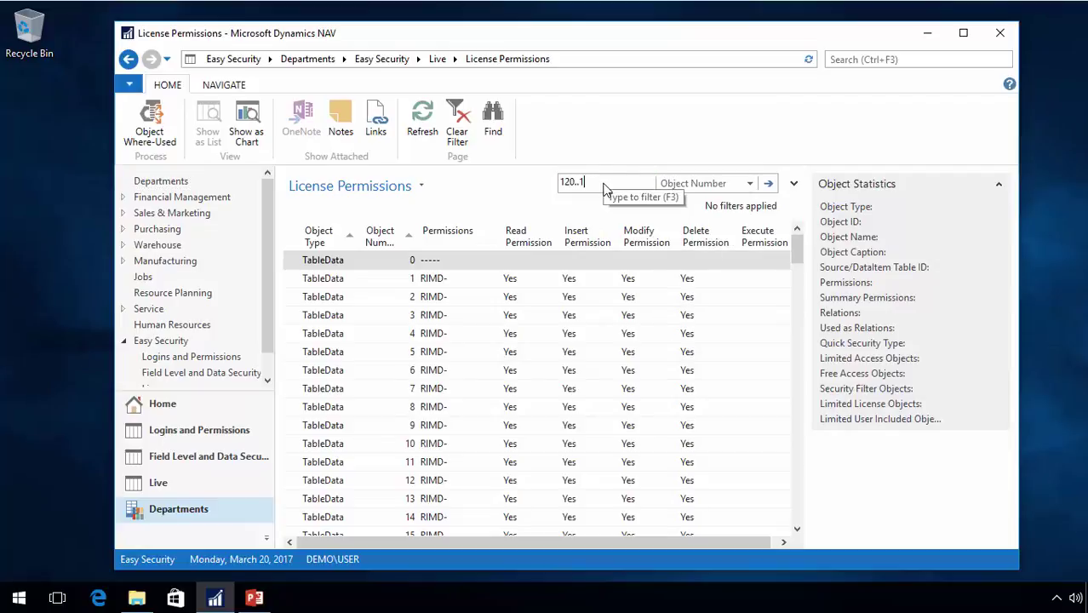
{"action": "key", "text": "Return"}
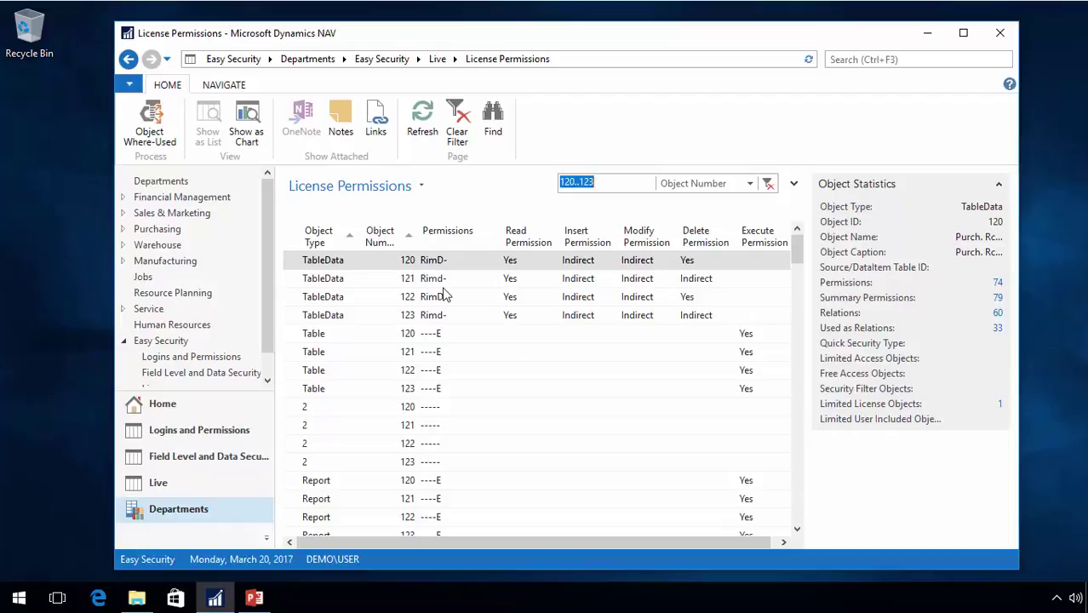
{"action": "key", "text": "ctrl+shift+a"}
- Open Object Properties from the Logins and Permissions setup, examine the Limited License Permissions of the posted document tables, and close the list
{"action": "left_click", "coordinate": [230, 356]}
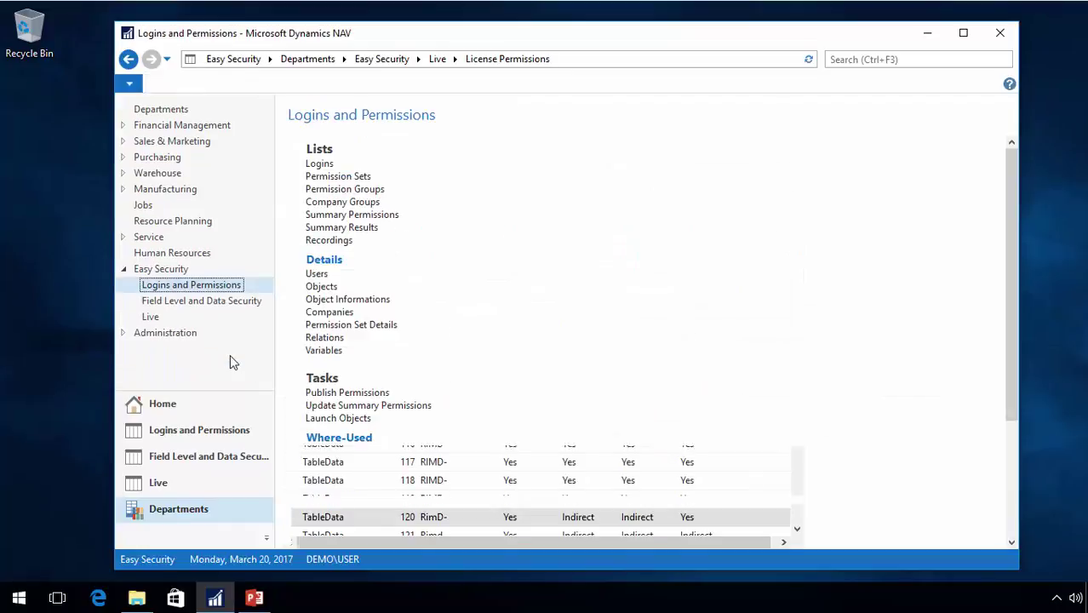
{"action": "scroll", "coordinate": [500, 360], "scroll_direction": "down", "scroll_amount": 4}
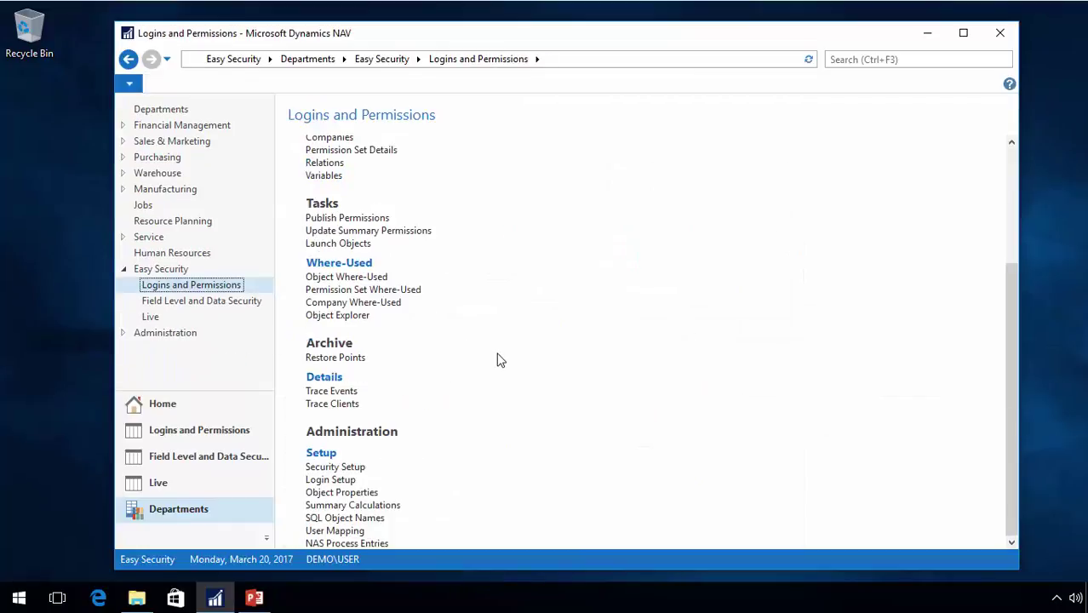
{"action": "left_click", "coordinate": [353, 493]}
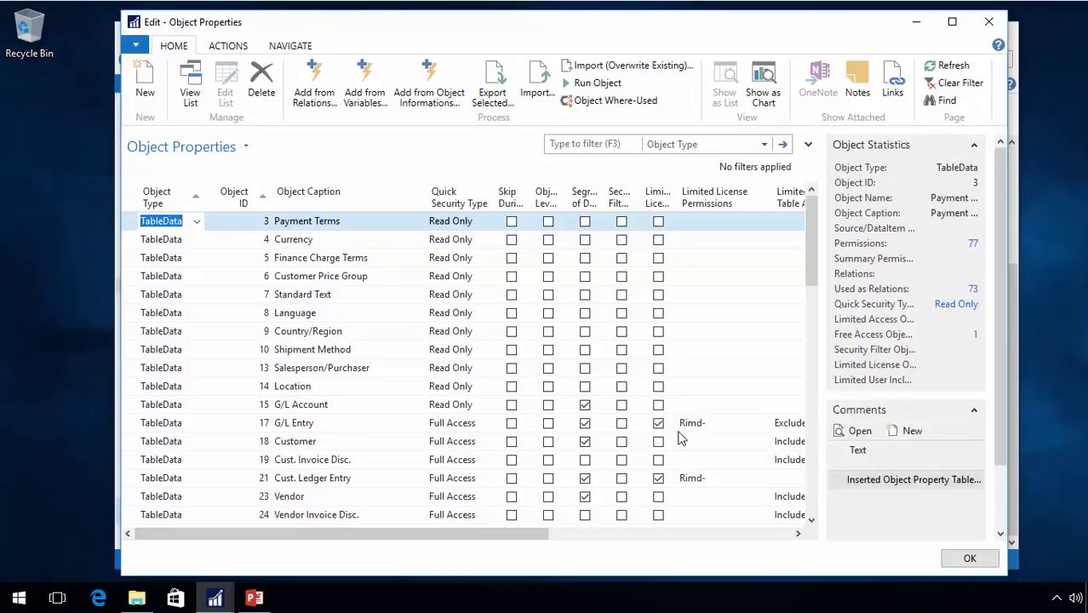
{"action": "scroll", "coordinate": [680, 437], "scroll_direction": "down", "scroll_amount": 18}
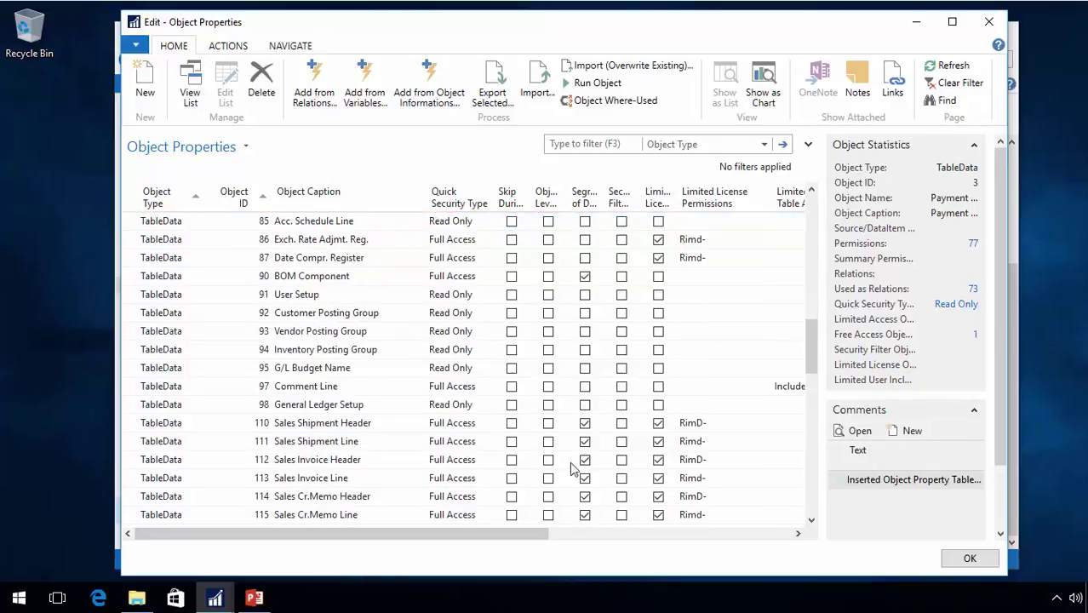
{"action": "scroll", "coordinate": [583, 451], "scroll_direction": "down", "scroll_amount": 3}
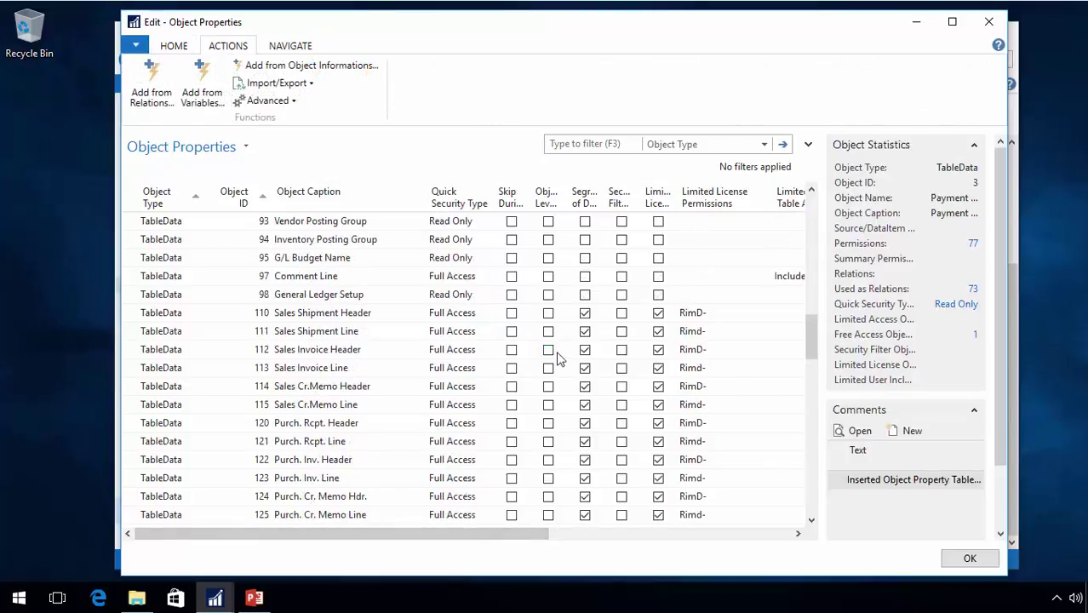
{"action": "key", "text": "Escape"}
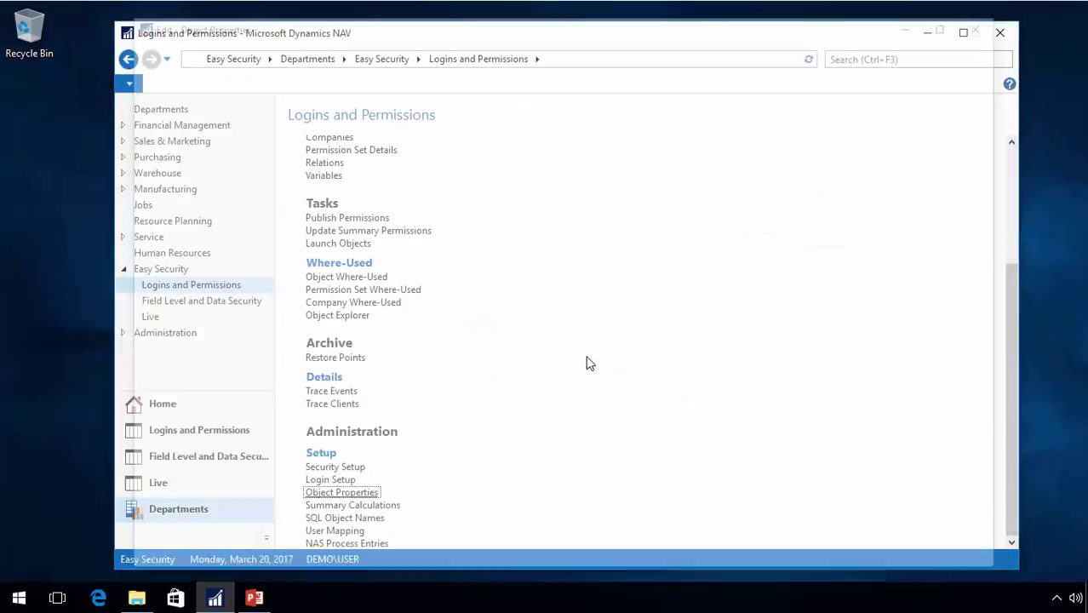
- Run Update Limited License Objects from Security Setup and dismiss the result message
{"action": "left_click", "coordinate": [333, 467]}
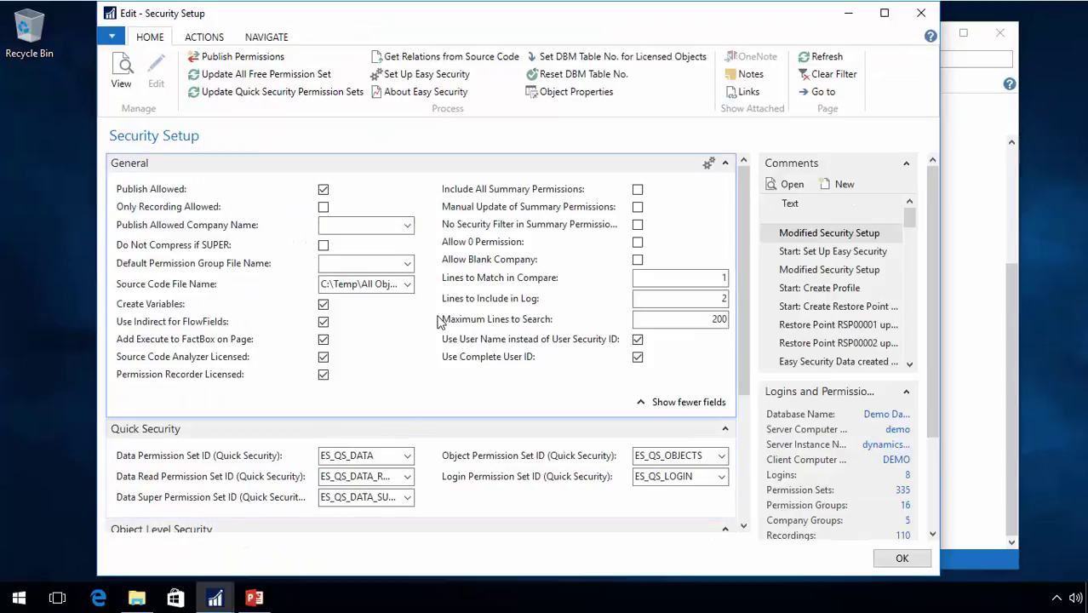
{"action": "left_click", "coordinate": [201, 38]}
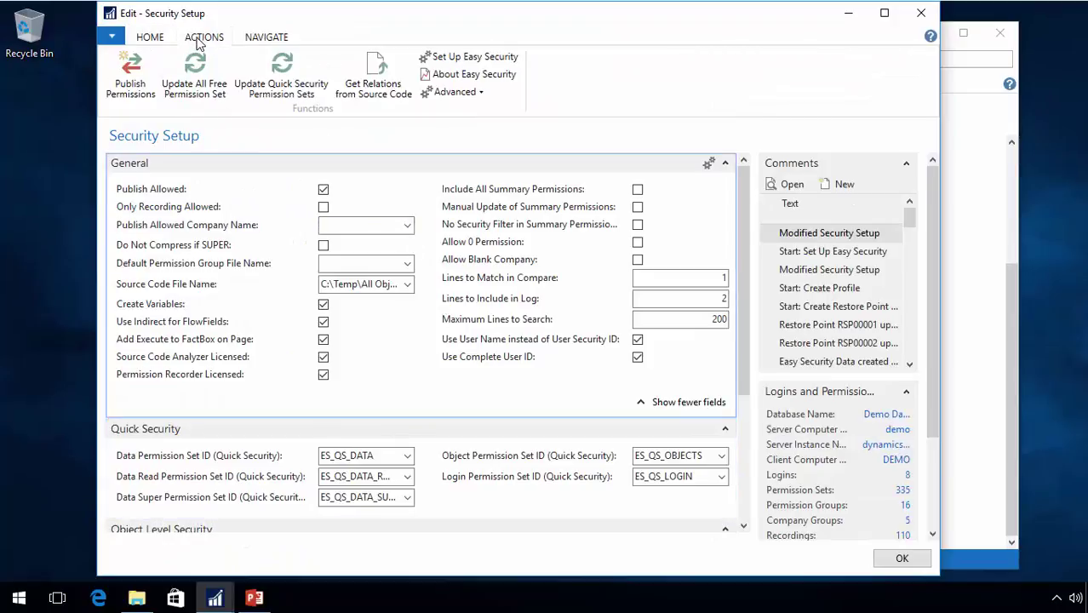
{"action": "left_click", "coordinate": [449, 92]}
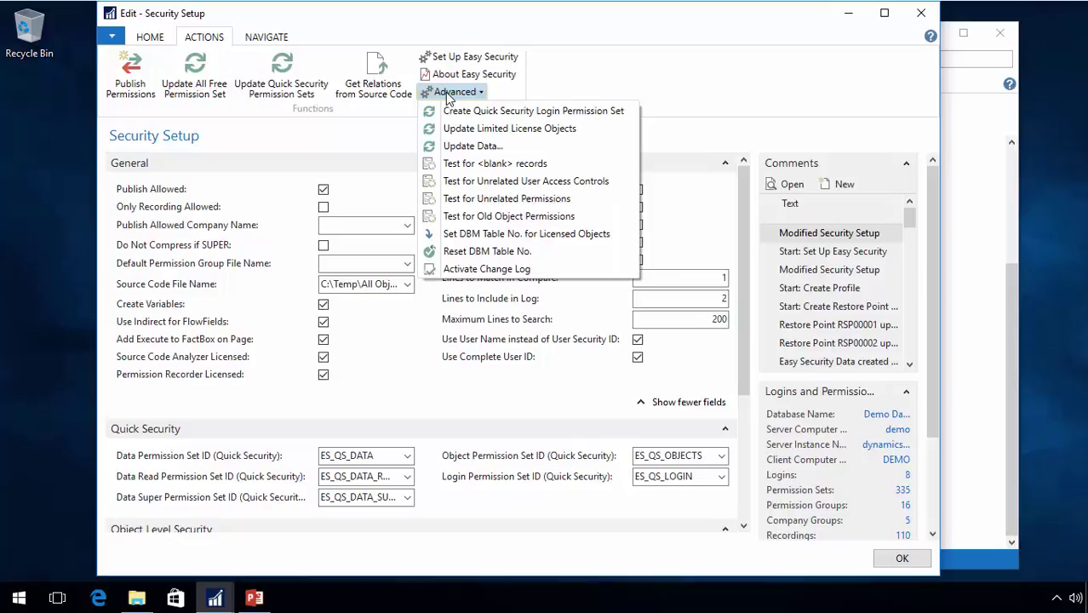
{"action": "left_click", "coordinate": [497, 131]}
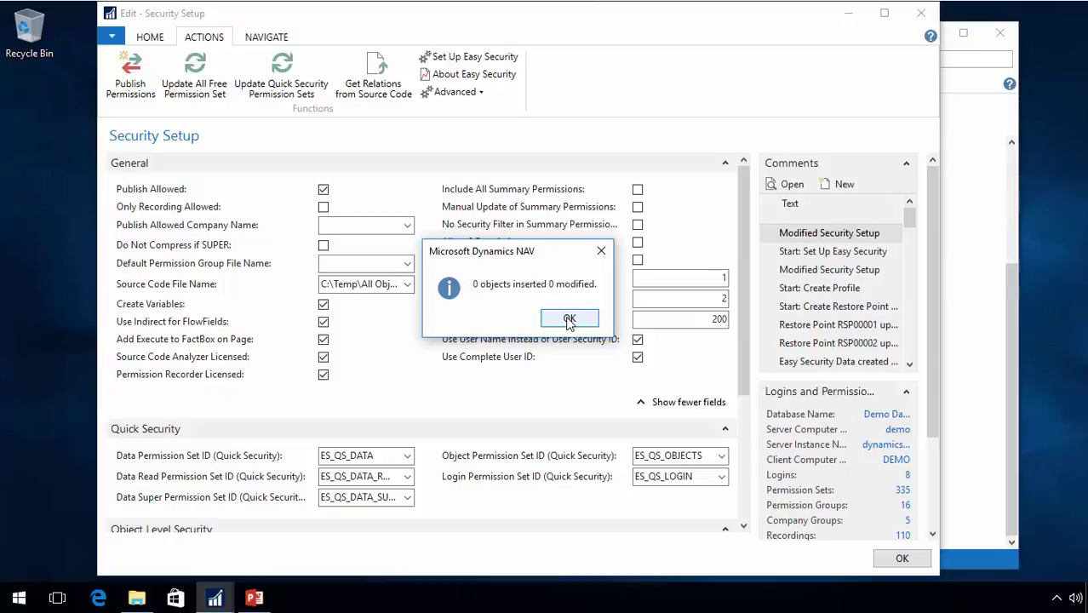
{"action": "left_click", "coordinate": [569, 320]}
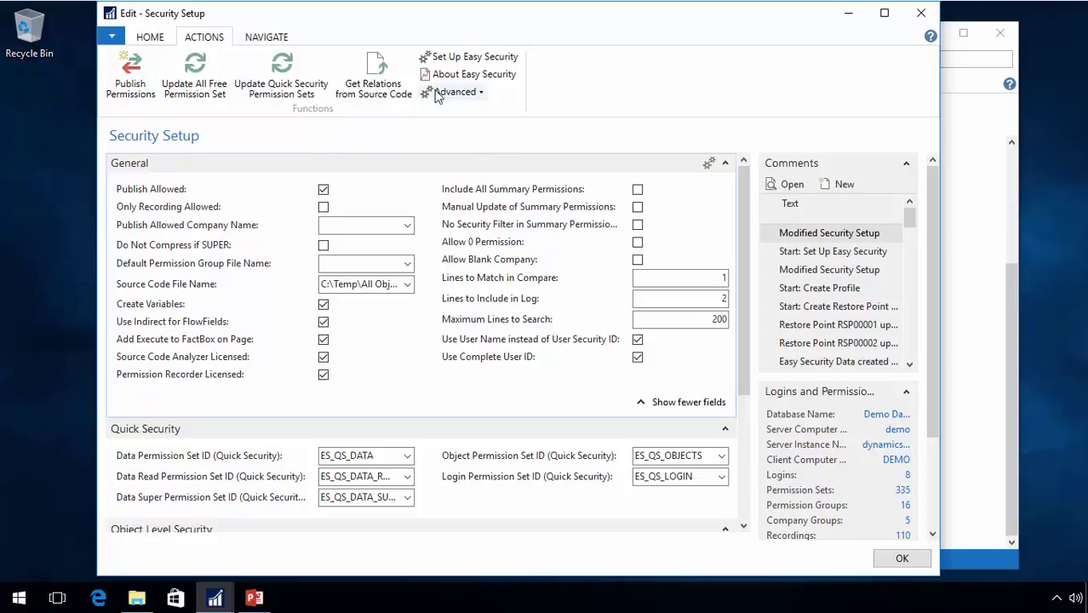
- Open Object Properties from Security Setup and review the advanced option for adding default limited license objects without running it
{"action": "left_click", "coordinate": [149, 36]}
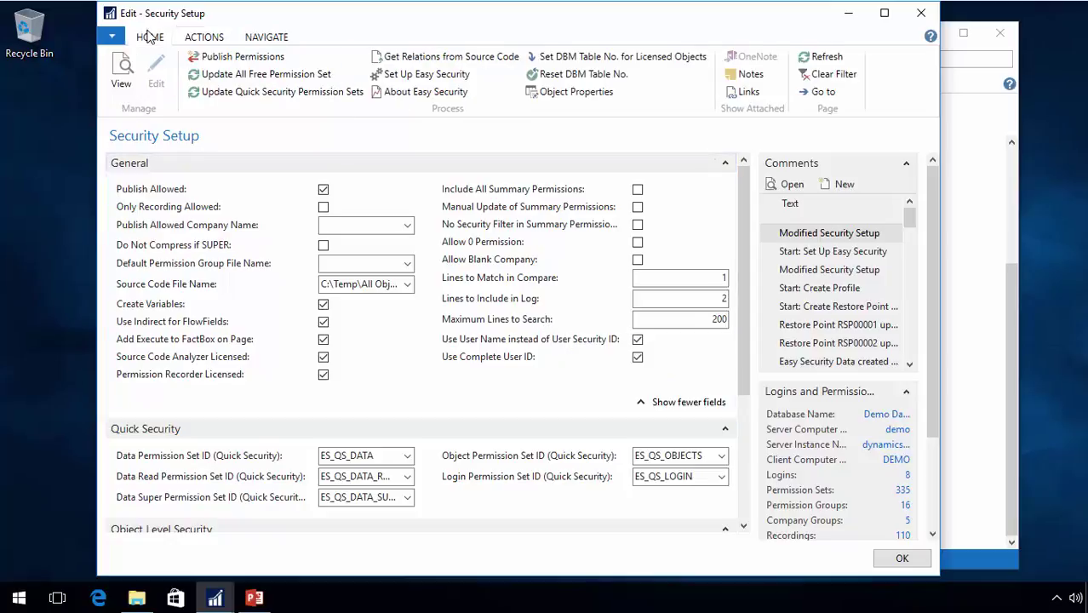
{"action": "left_click", "coordinate": [567, 93]}
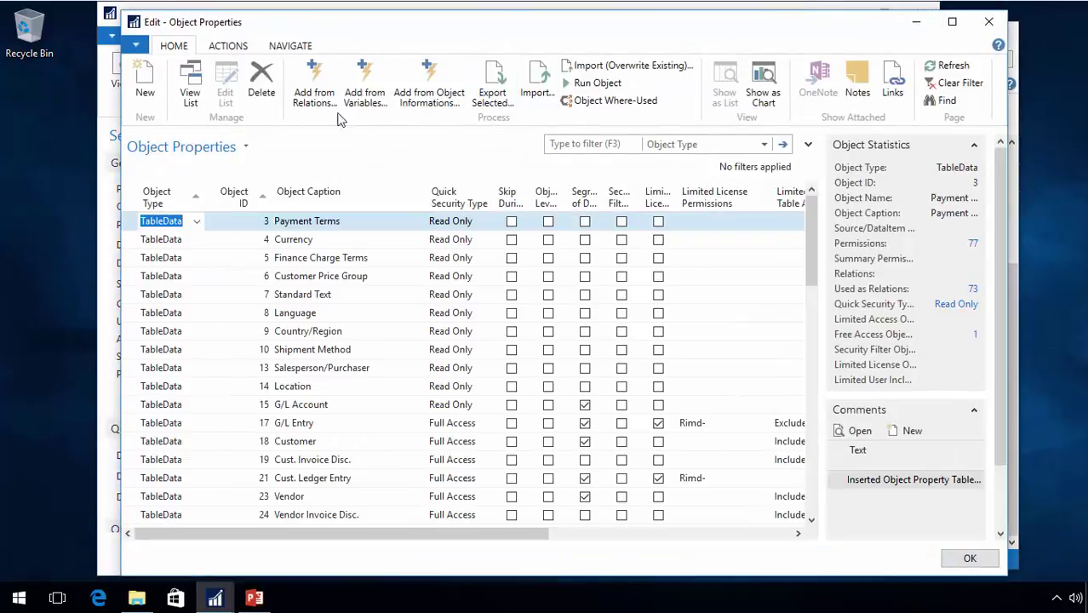
{"action": "left_click", "coordinate": [236, 45]}
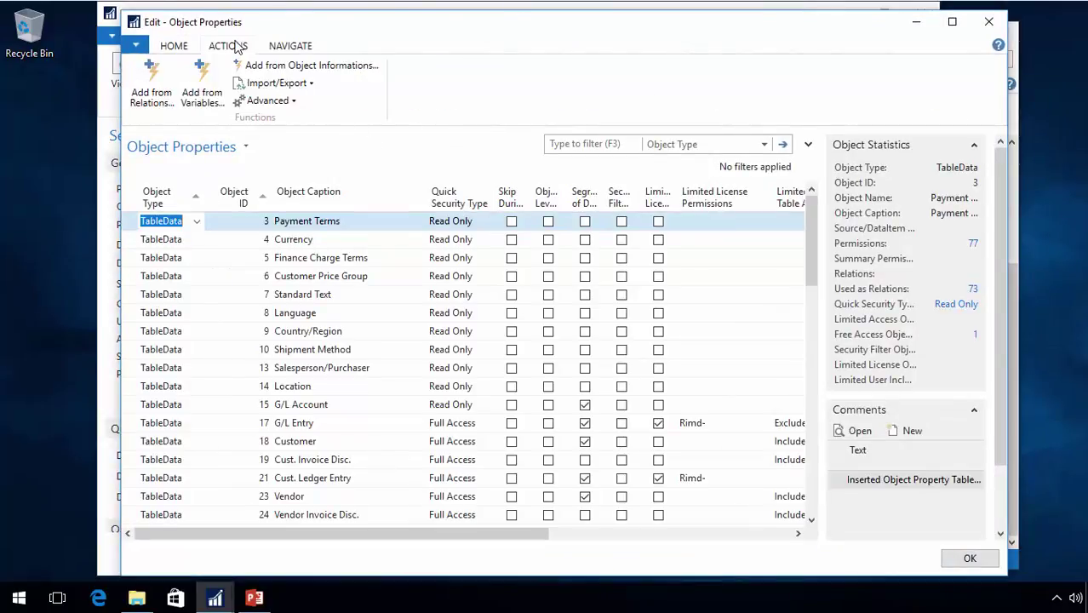
{"action": "left_click", "coordinate": [281, 102]}
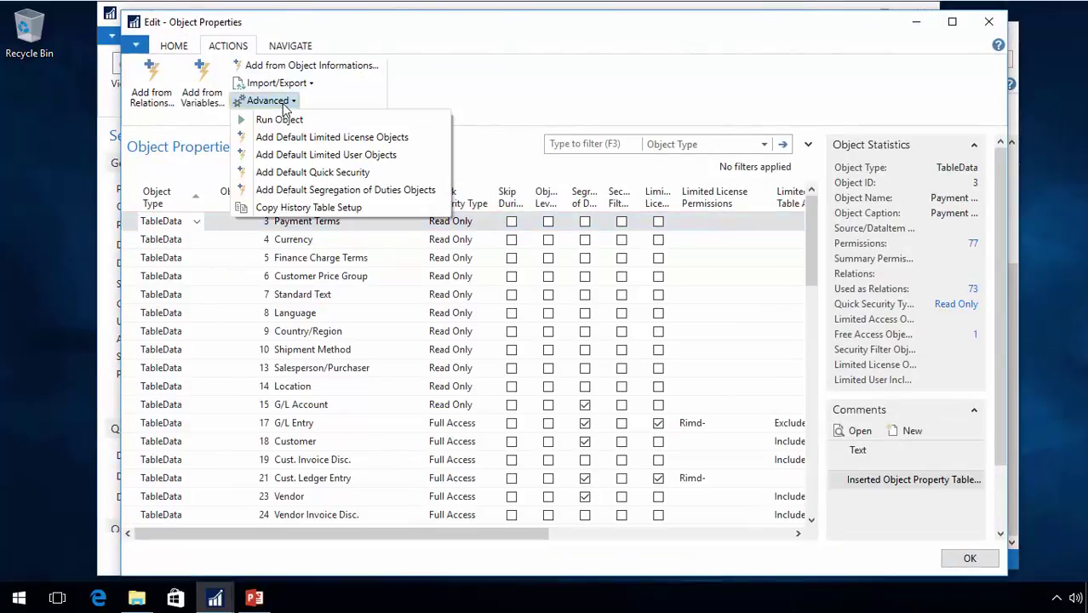
{"action": "left_click", "coordinate": [362, 141]}
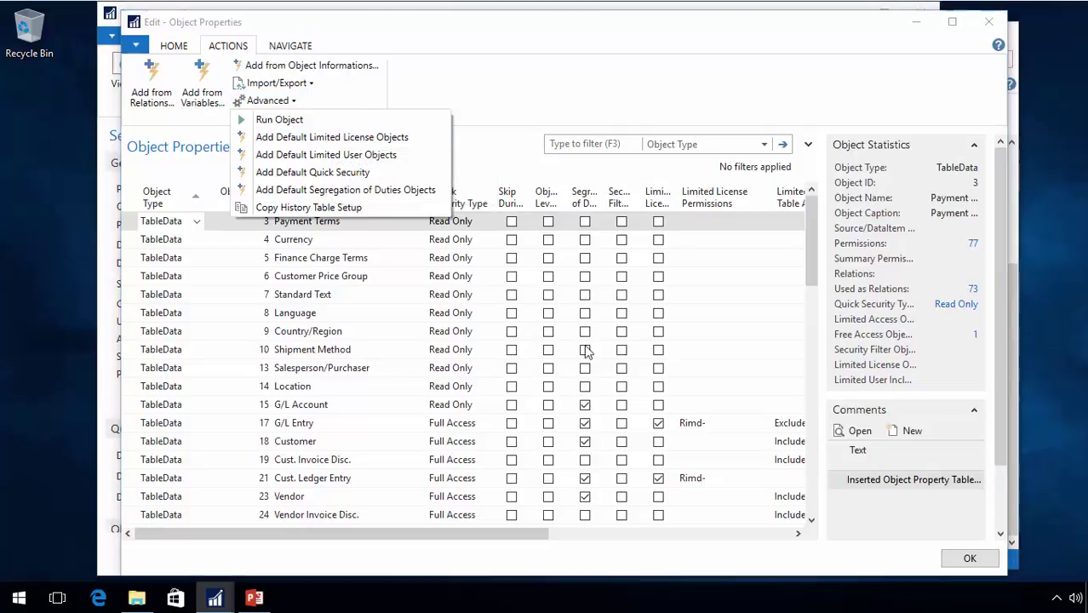
{"action": "left_click", "coordinate": [672, 326]}
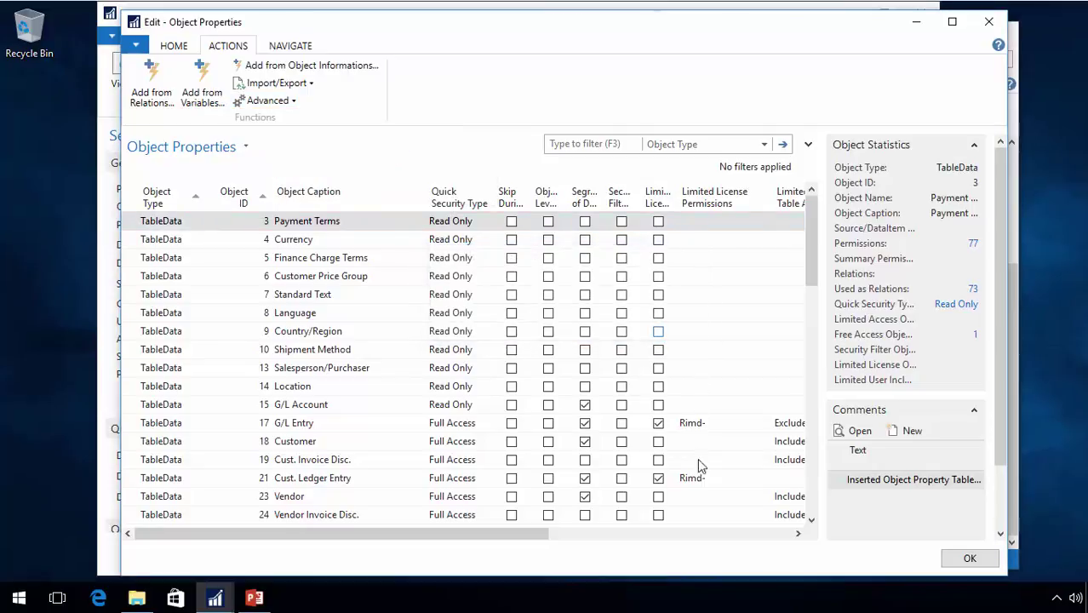
- Examine the Limited License Permissions of the posted sales and purchase document tables in Object Properties
{"action": "scroll", "coordinate": [698, 464], "scroll_direction": "down", "scroll_amount": 2}
{"action": "scroll", "coordinate": [700, 470], "scroll_direction": "down", "scroll_amount": 4}
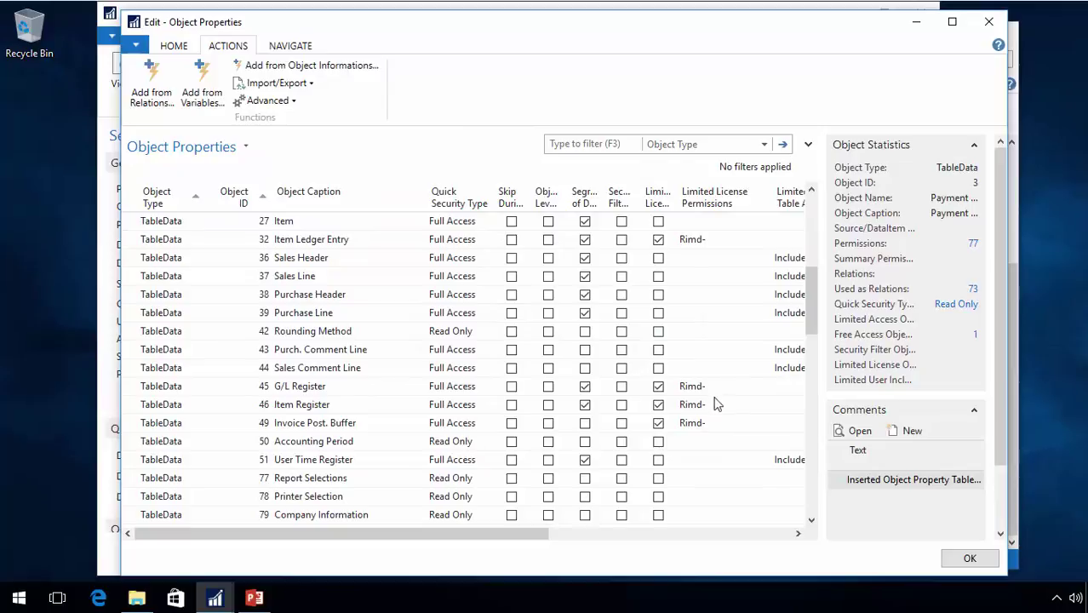
{"action": "scroll", "coordinate": [696, 407], "scroll_direction": "down", "scroll_amount": 10}
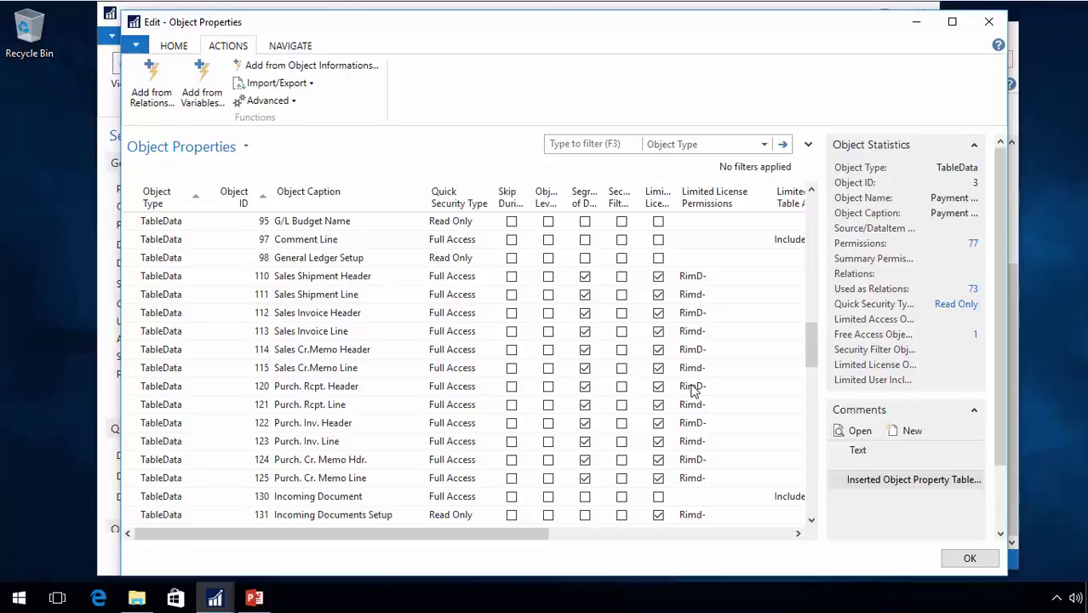
- Switch to the Microsoft Dynamics NAV Development Environment, list the codeunits, and select codeunit 90 Purch.-Post
{"action": "left_click", "coordinate": [29, 602]}
{"action": "left_click", "coordinate": [447, 157]}
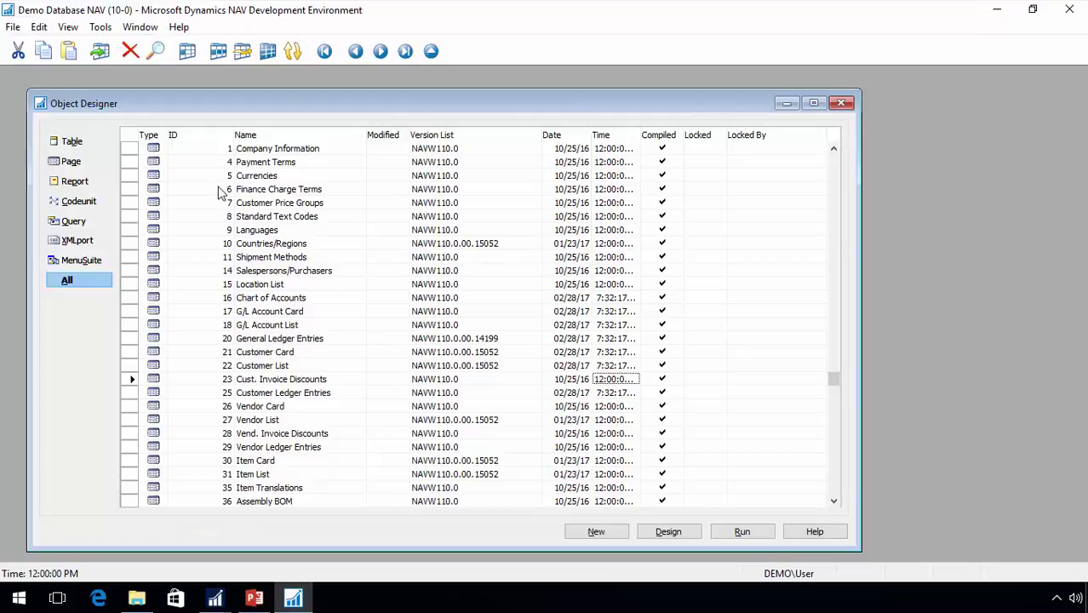
{"action": "left_click", "coordinate": [76, 204]}
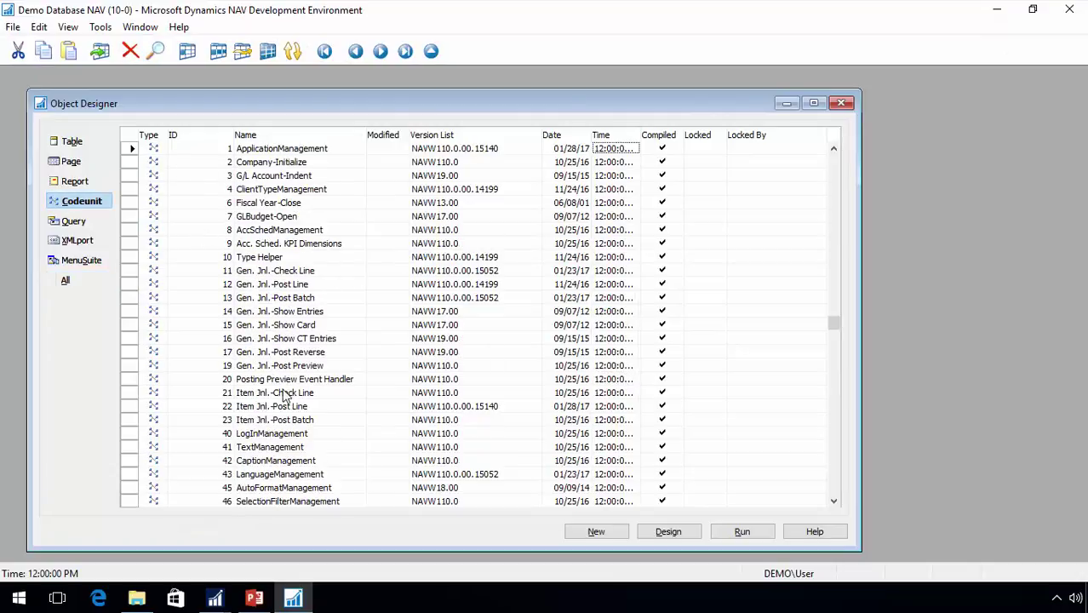
{"action": "scroll", "coordinate": [294, 399], "scroll_direction": "down", "scroll_amount": 14}
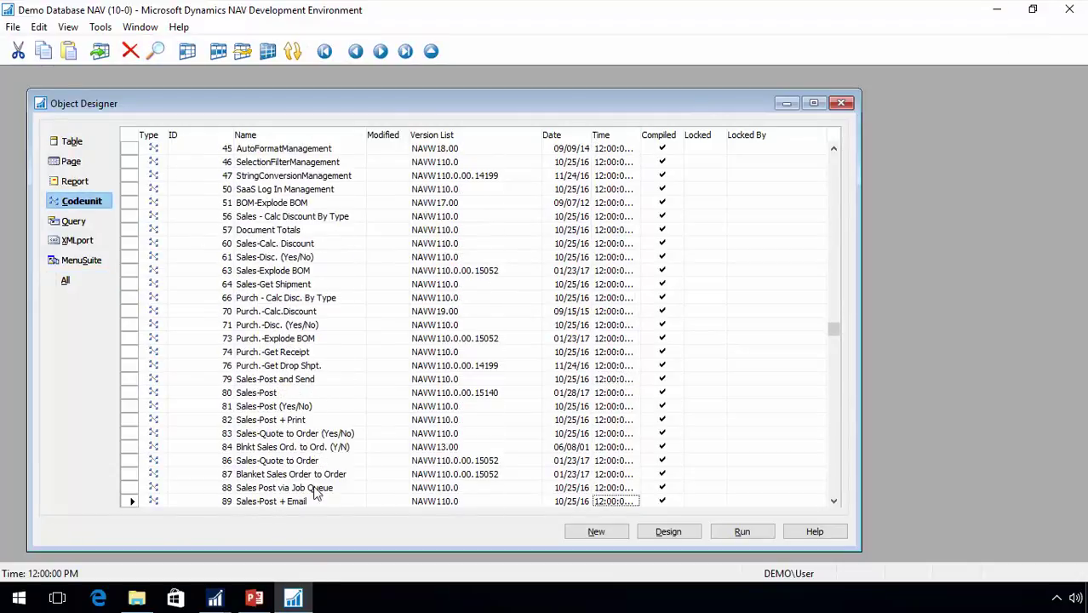
{"action": "scroll", "coordinate": [311, 479], "scroll_direction": "down", "scroll_amount": 1}
{"action": "left_click", "coordinate": [272, 475]}
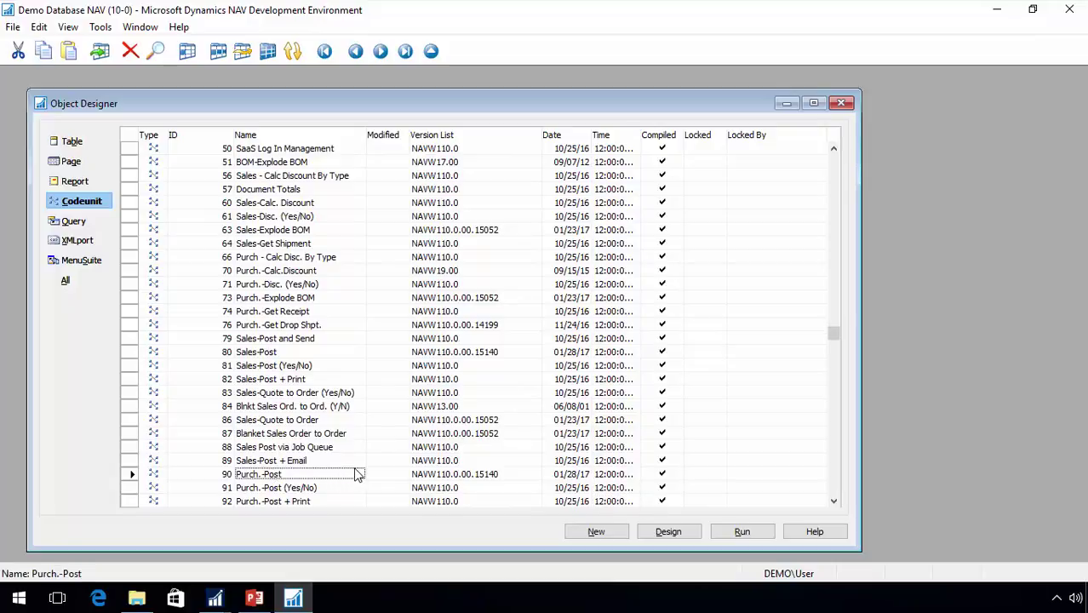
- Open the License Information and change the license used by the development environment
{"action": "key", "text": "alt+t"}
{"action": "key", "text": "i"}
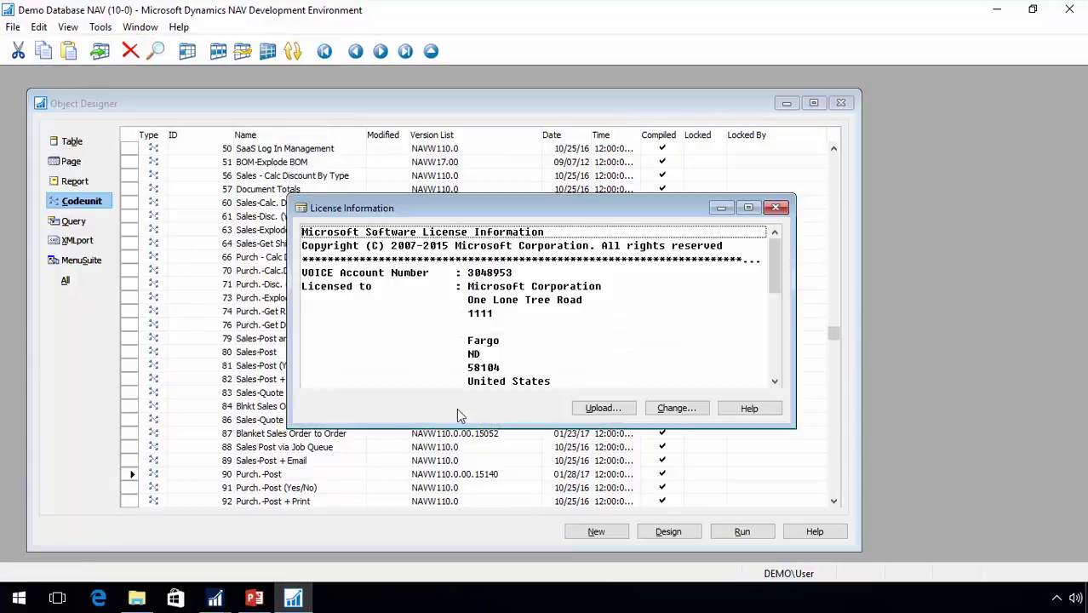
{"action": "left_click", "coordinate": [681, 411]}
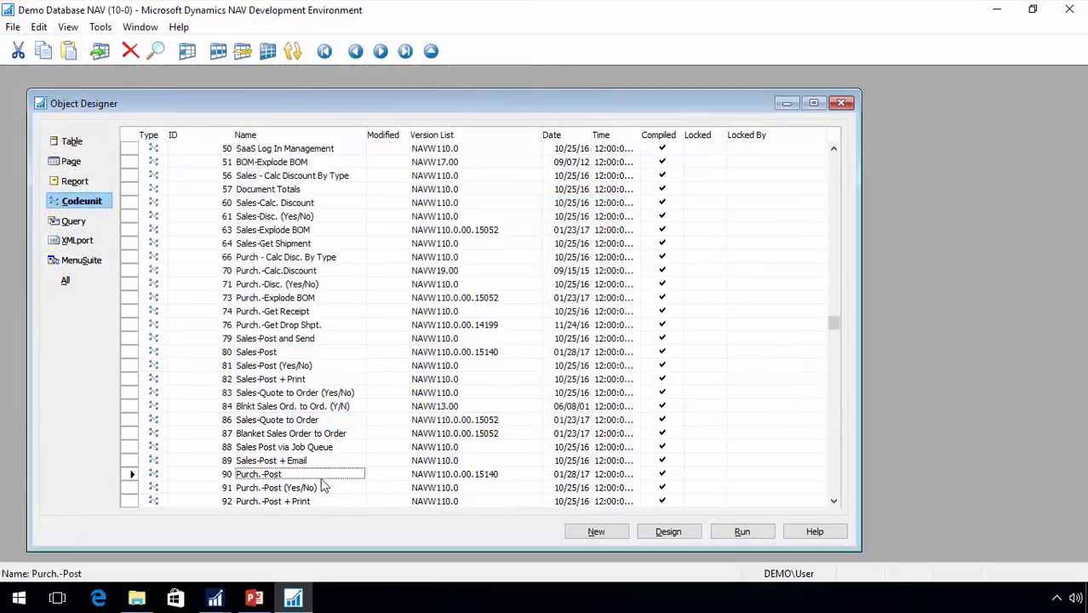
- Open codeunit 90 Purch.-Post in design, examine the table permissions in its Permissions property, then close it and minimize the development environment
{"action": "left_click", "coordinate": [646, 522]}
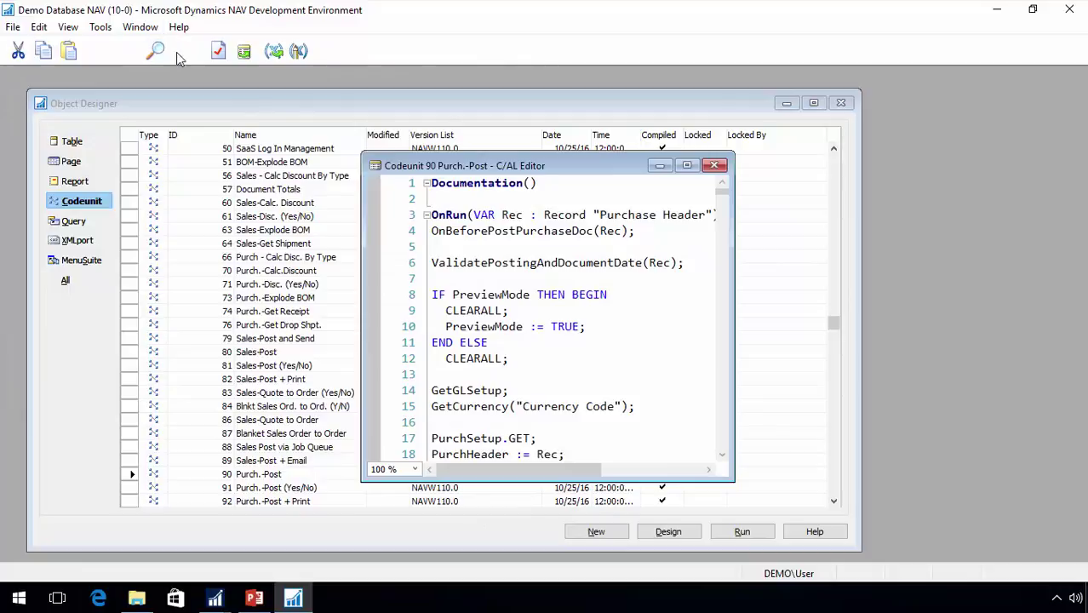
{"action": "left_click", "coordinate": [218, 53]}
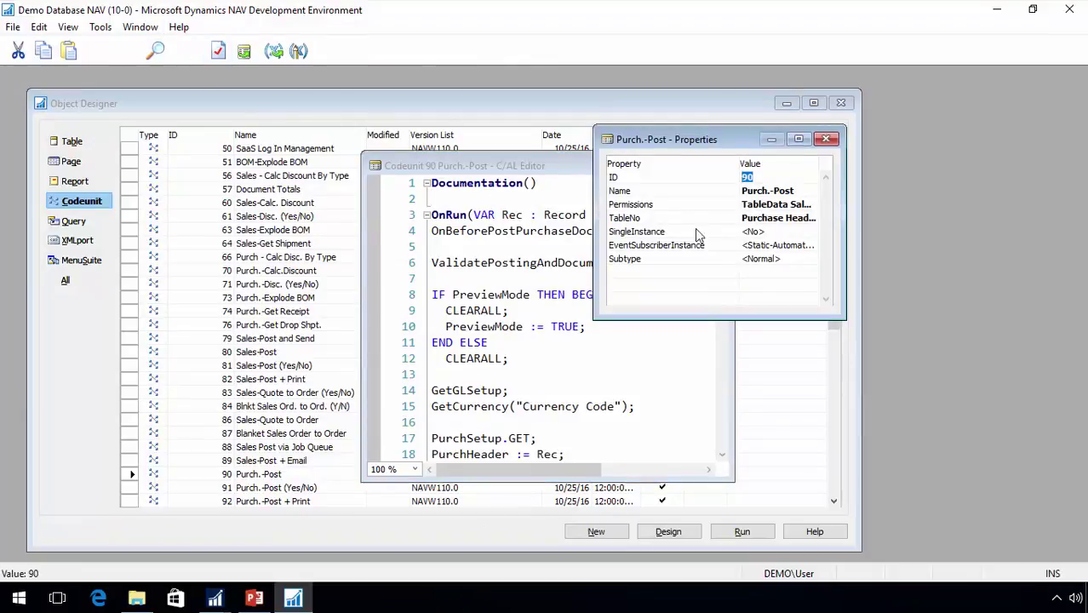
{"action": "left_click", "coordinate": [790, 207]}
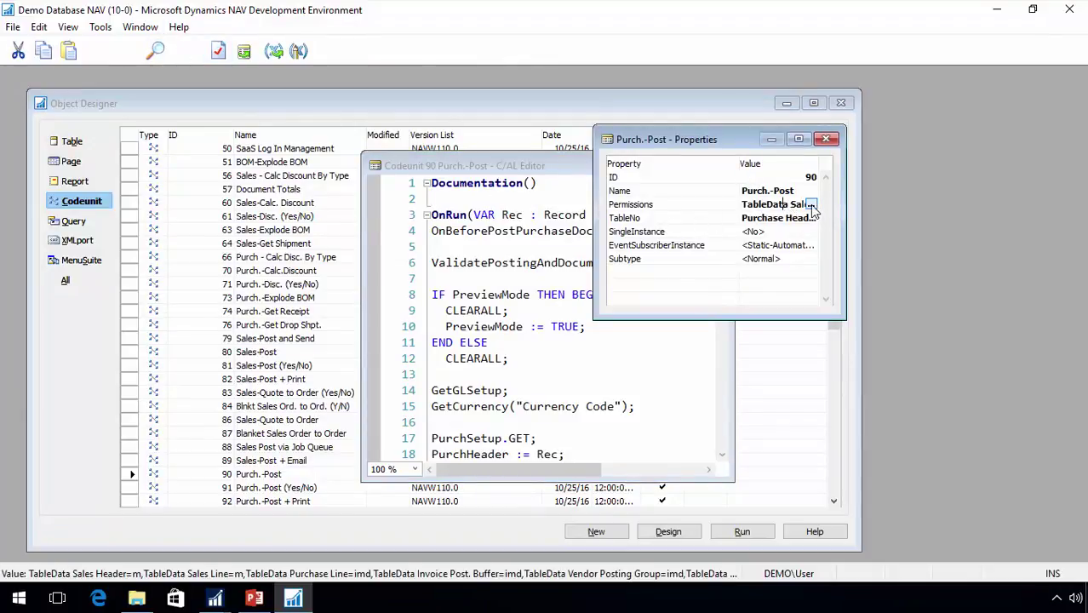
{"action": "left_click", "coordinate": [812, 205]}
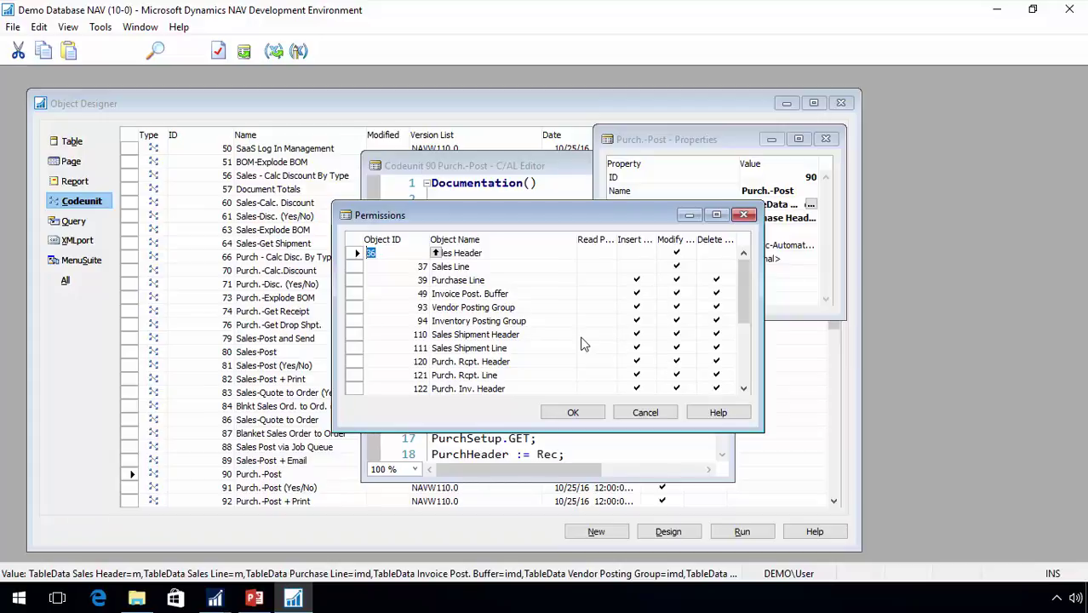
{"action": "key", "text": "Escape"}
{"action": "key", "text": "Escape"}
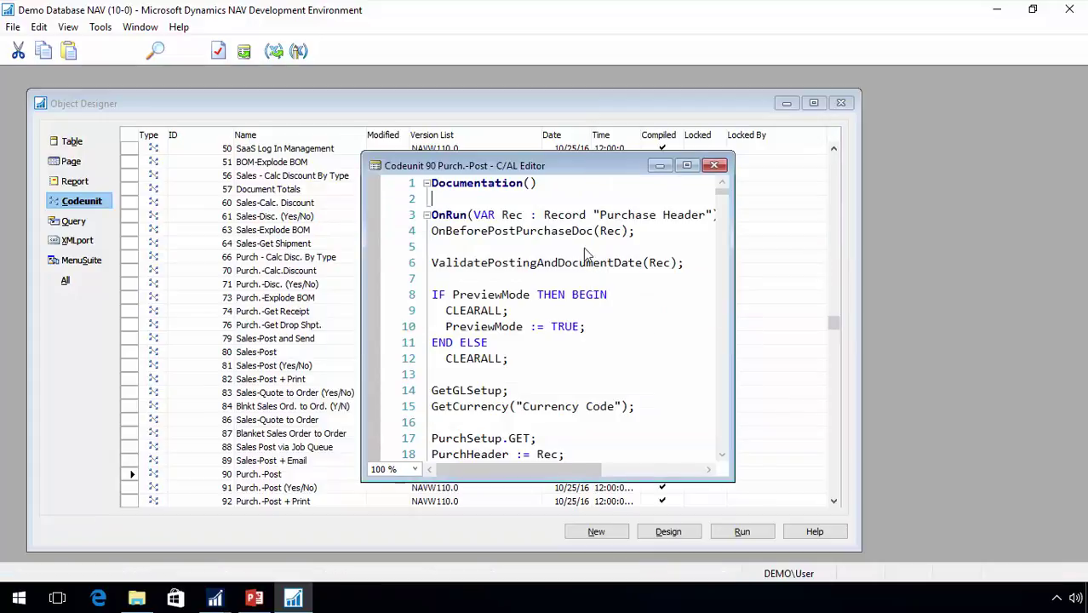
{"action": "key", "text": "Escape"}
{"action": "left_click", "coordinate": [996, 10]}
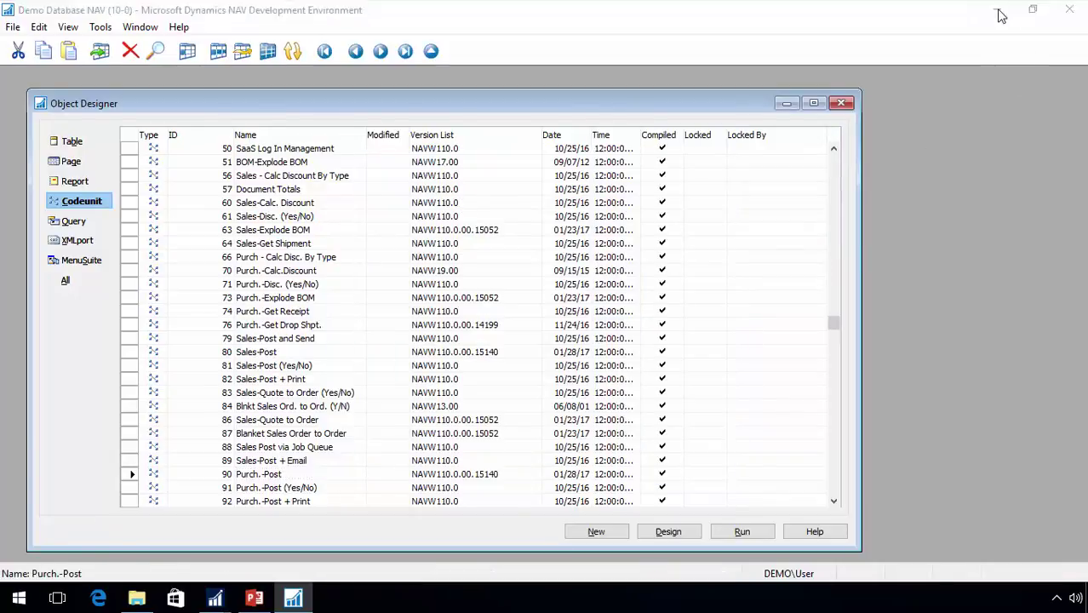
- Close Object Properties and Security Setup, and open the Relations list from Logins and Permissions
{"action": "key", "text": "Escape"}
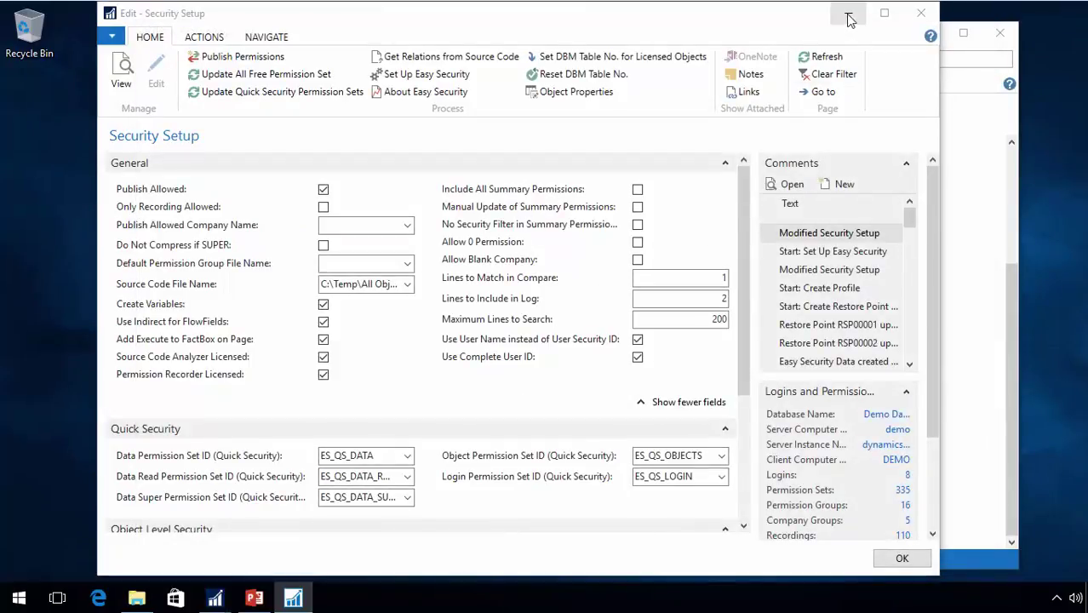
{"action": "left_click", "coordinate": [919, 14]}
{"action": "scroll", "coordinate": [483, 340], "scroll_direction": "up", "scroll_amount": 5}
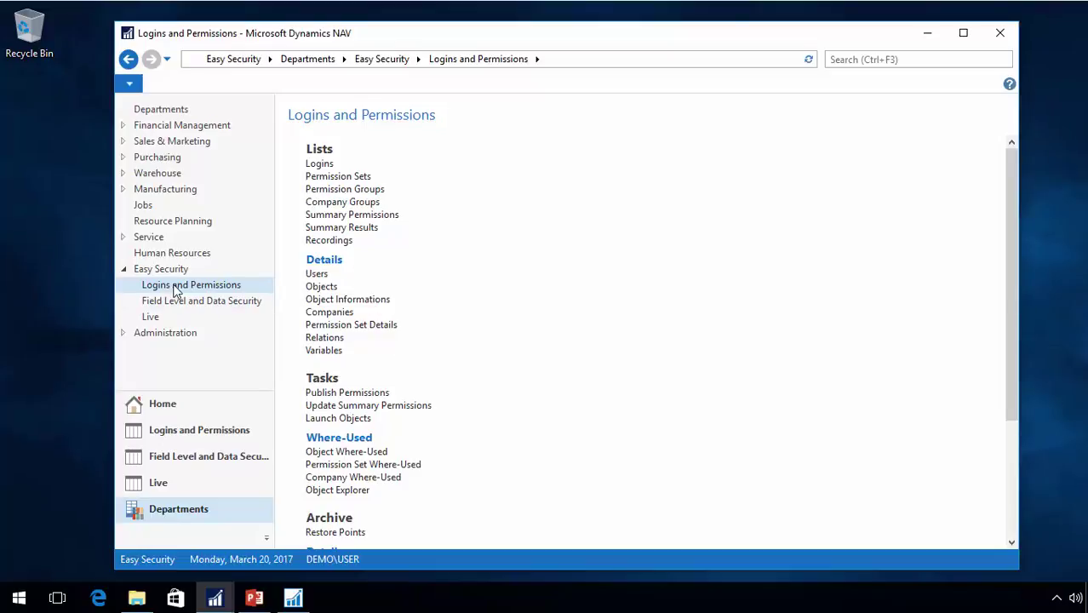
{"action": "left_click", "coordinate": [325, 338]}
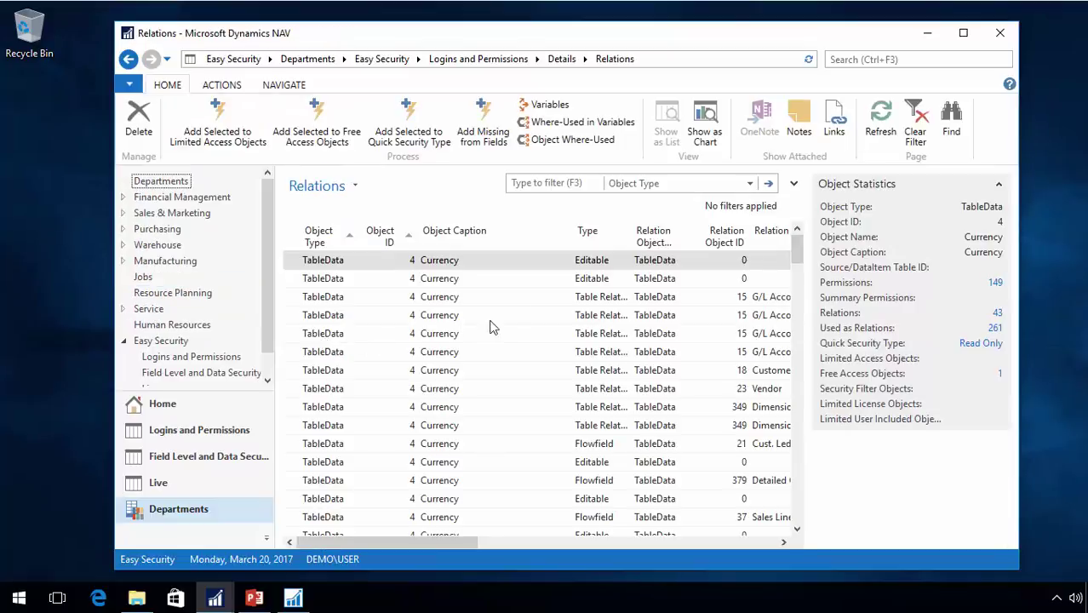
- Filter the Relations list to entries where Type is Permission
{"action": "left_click", "coordinate": [793, 186]}
{"action": "left_click", "coordinate": [423, 240]}
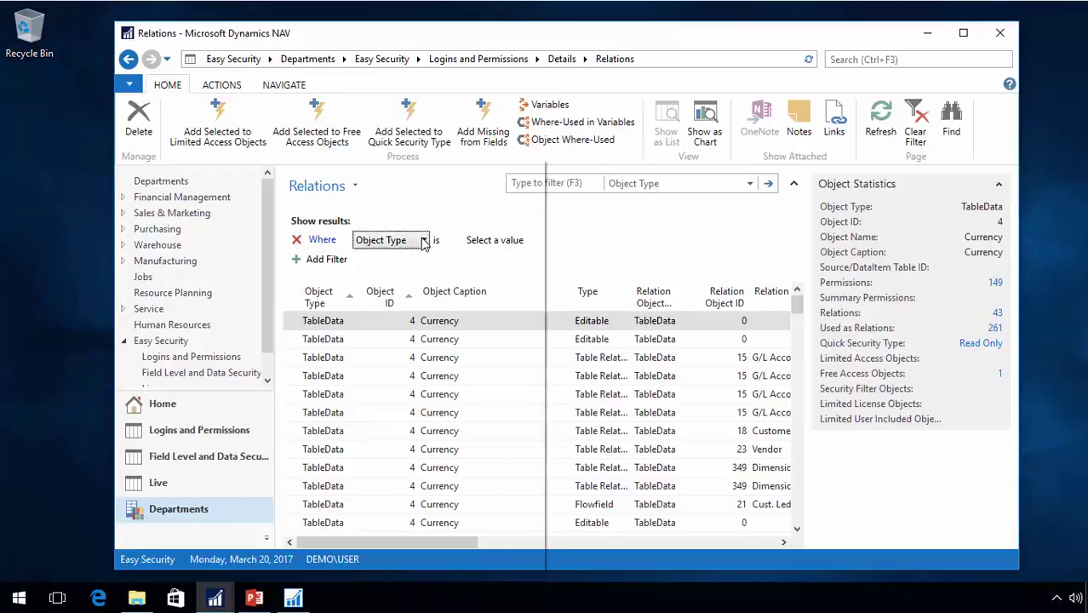
{"action": "left_click", "coordinate": [419, 240]}
{"action": "left_click", "coordinate": [414, 240]}
{"action": "left_click", "coordinate": [401, 269]}
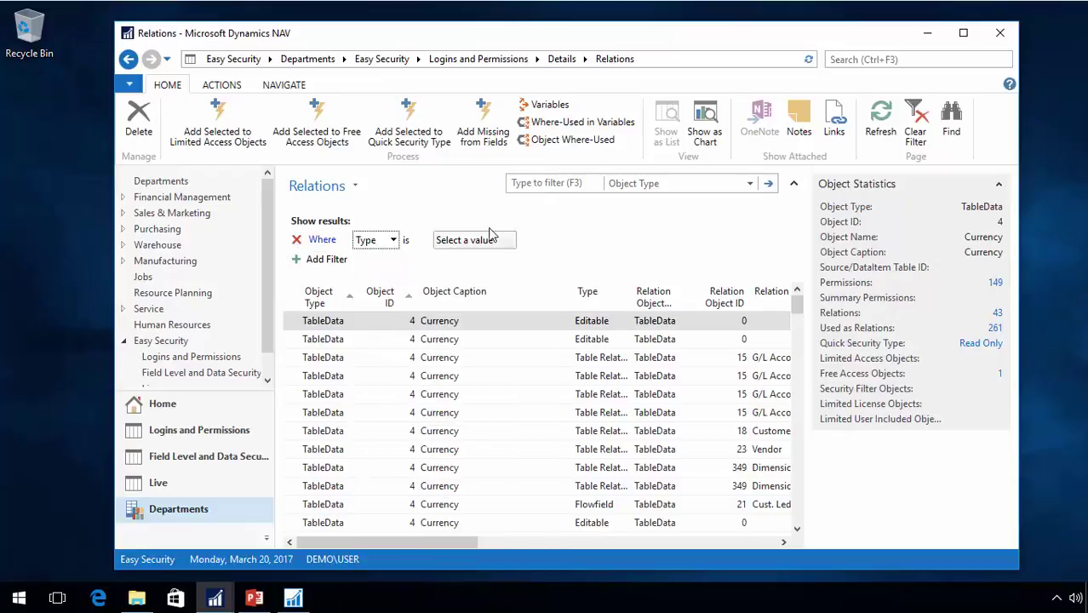
{"action": "left_click", "coordinate": [509, 240]}
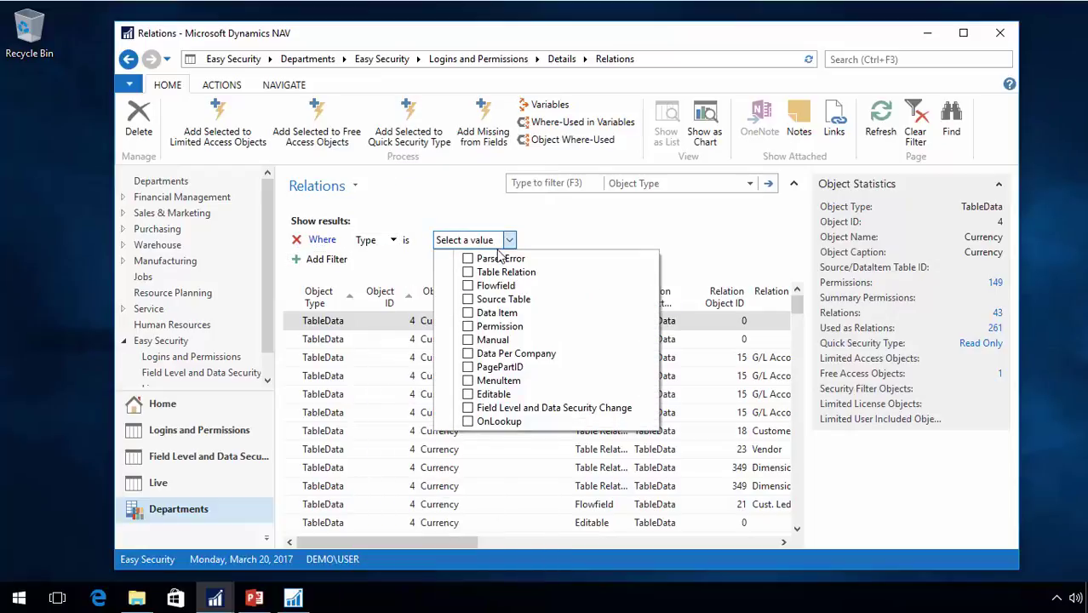
{"action": "left_click", "coordinate": [469, 327]}
- Add a second filter to the Relations list with Relation Object Type set to TableData
{"action": "left_click", "coordinate": [322, 260]}
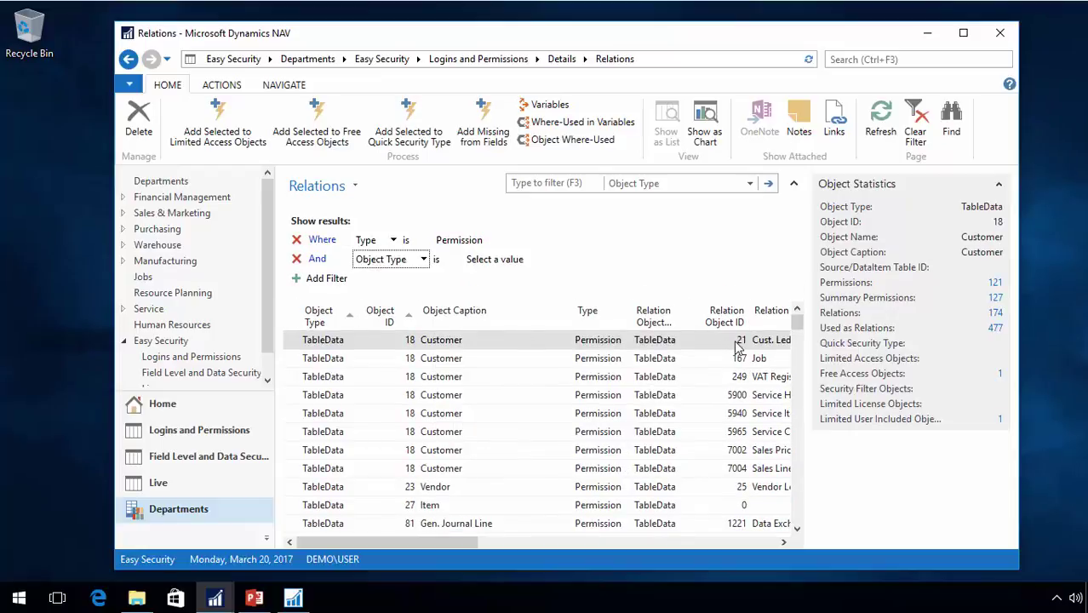
{"action": "left_click", "coordinate": [423, 260]}
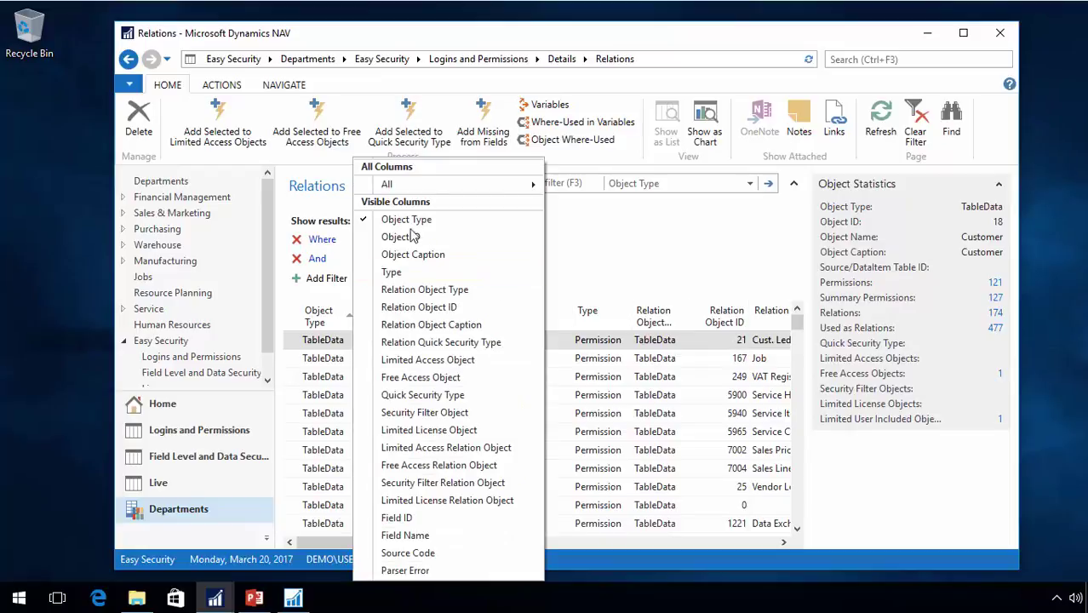
{"action": "left_click", "coordinate": [409, 226]}
{"action": "left_click", "coordinate": [410, 260]}
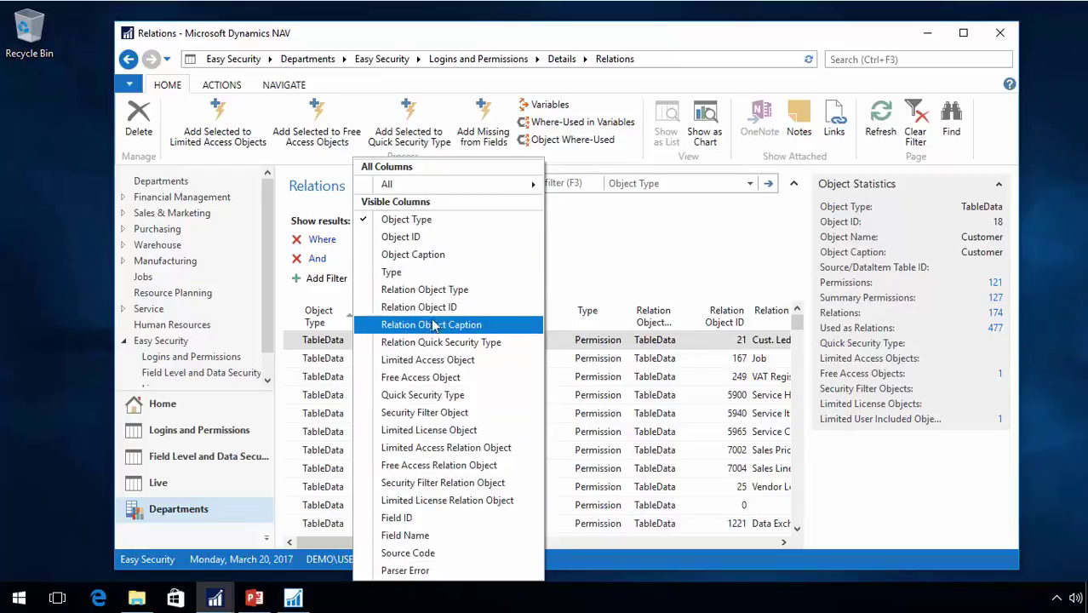
{"action": "left_click", "coordinate": [424, 289]}
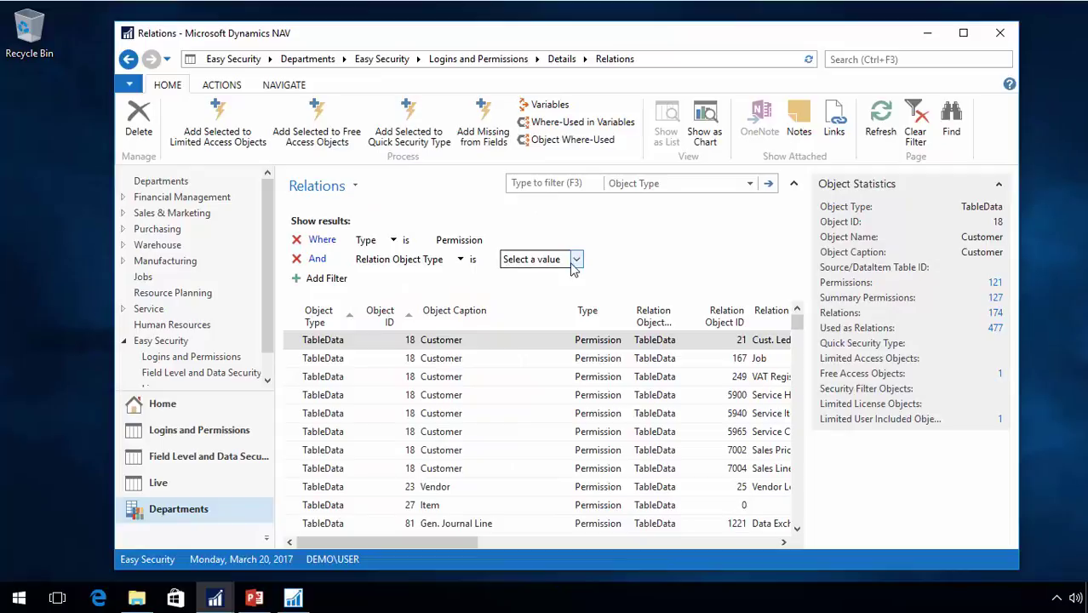
{"action": "left_click", "coordinate": [573, 261]}
{"action": "left_click", "coordinate": [549, 279]}
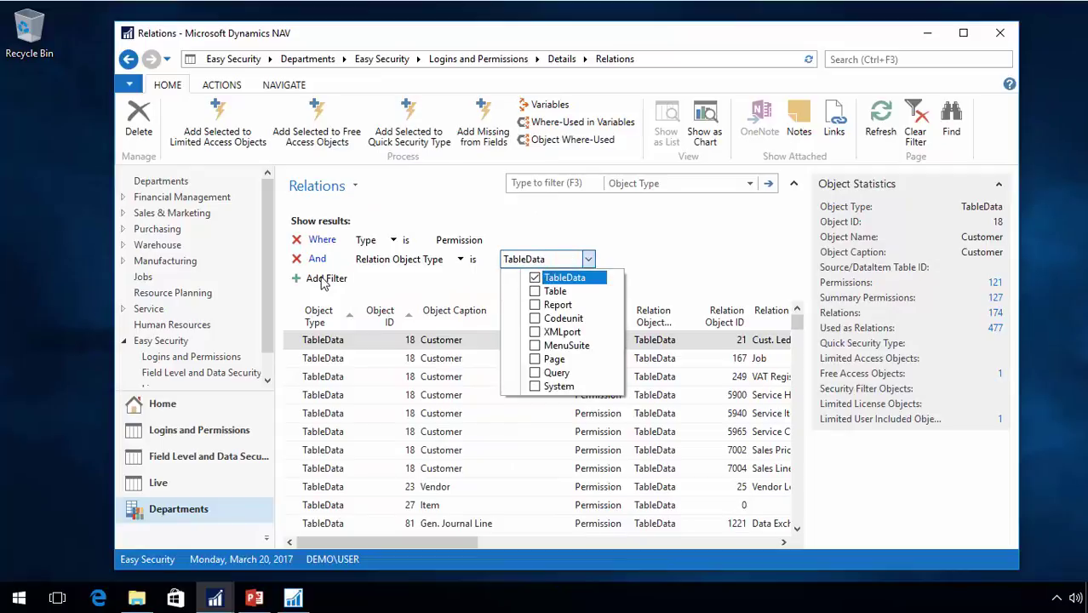
- Add a third filter to the Relations list with Relation Object ID set to 120
{"action": "left_click", "coordinate": [326, 279]}
{"action": "left_click", "coordinate": [407, 278]}
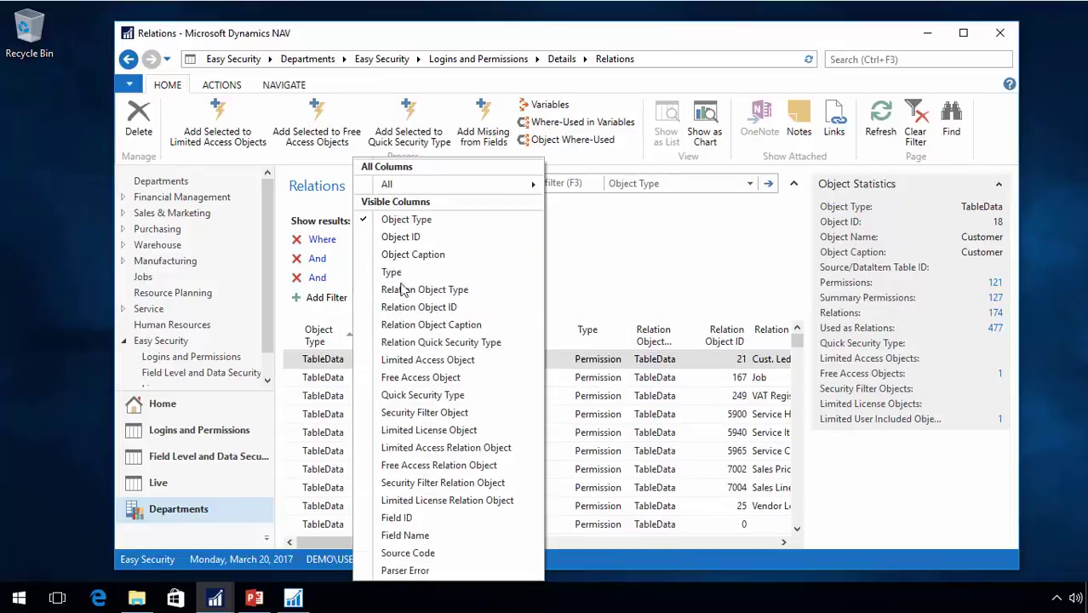
{"action": "left_click", "coordinate": [435, 310]}
{"action": "left_click", "coordinate": [518, 281]}
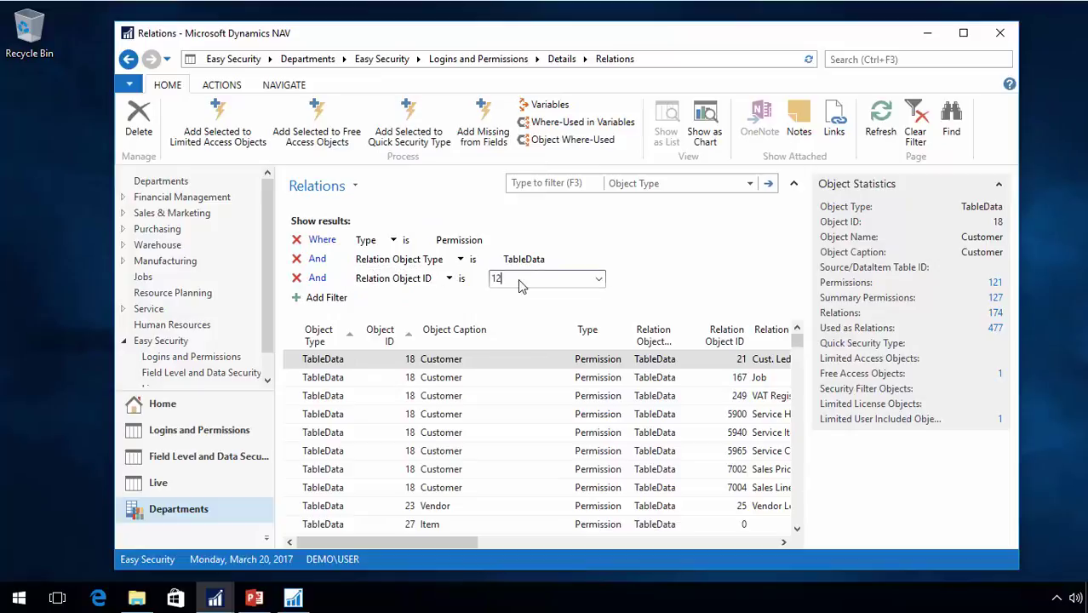
{"action": "key", "text": "Return"}
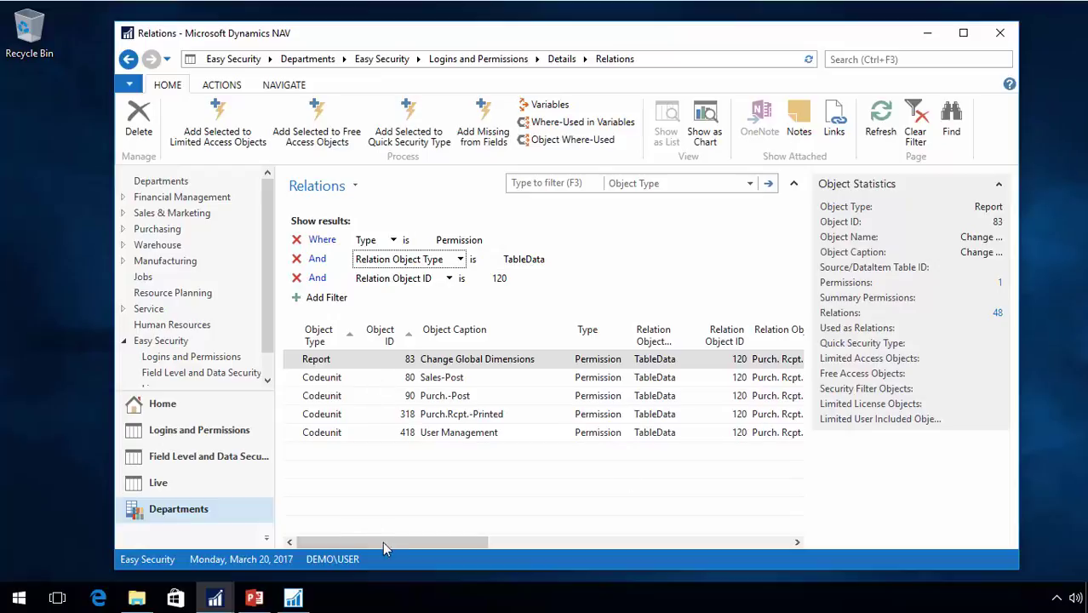
- Examine the Source Code column for the permissions each filtered object grants on table 120, and return to the first columns
{"action": "left_click_drag", "start_coordinate": [382, 541], "coordinate": [691, 542]}
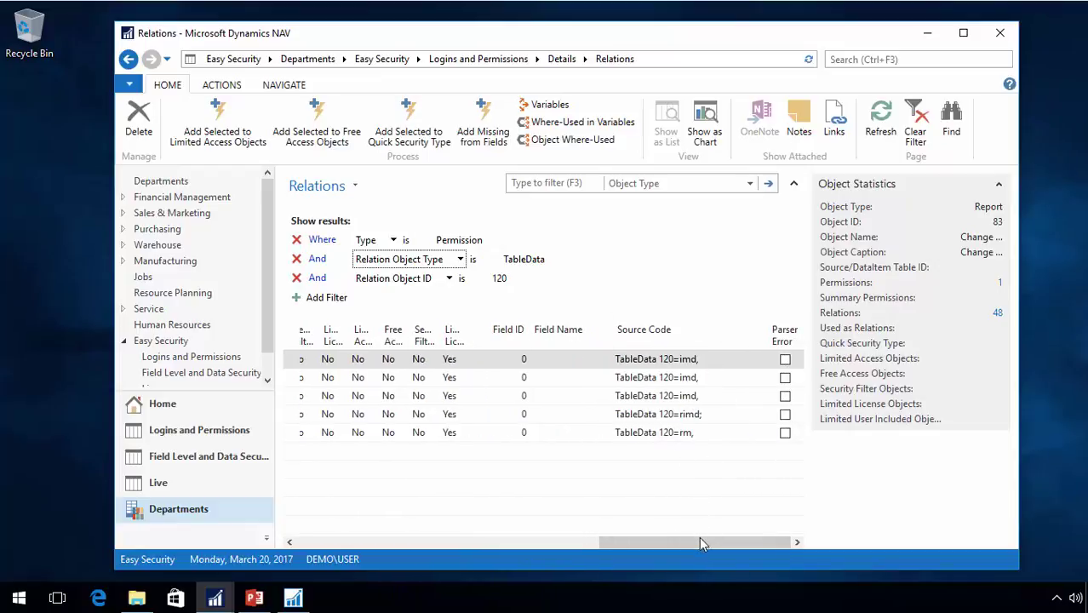
{"action": "left_click_drag", "start_coordinate": [697, 538], "coordinate": [367, 538]}
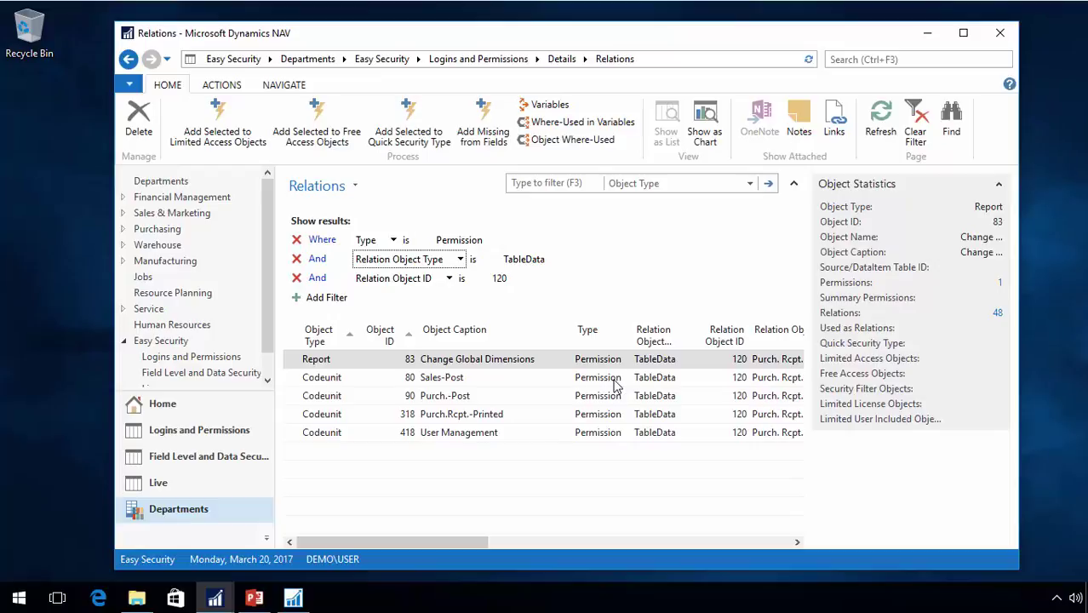
{"action": "mouse_move", "coordinate": [461, 542]}
{"action": "left_mouse_down"}
{"action": "mouse_move", "coordinate": [713, 545]}
{"action": "mouse_move", "coordinate": [444, 543]}
{"action": "left_mouse_up"}
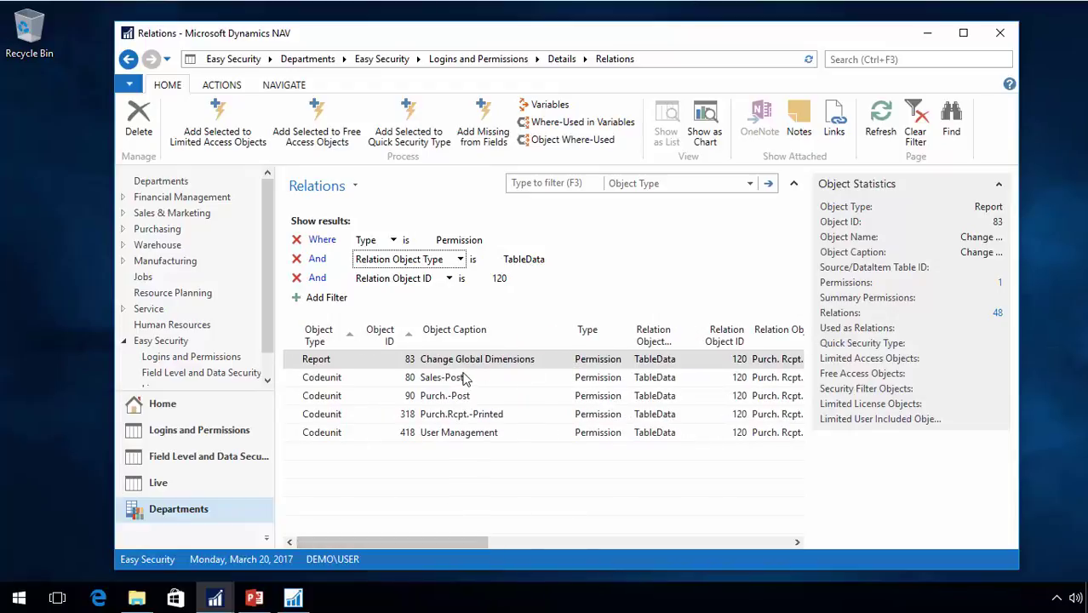